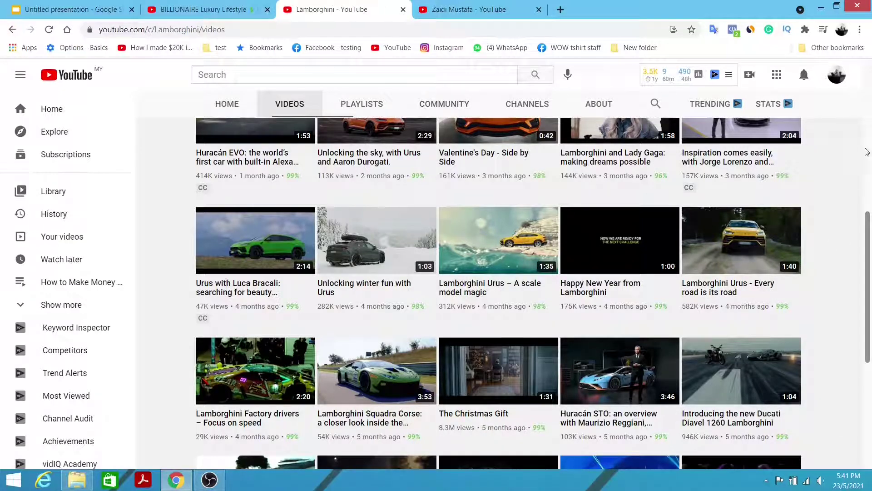
- Go to YouTube Studio from the account options and open its Audio library
{"action": "left_click", "coordinate": [837, 75]}
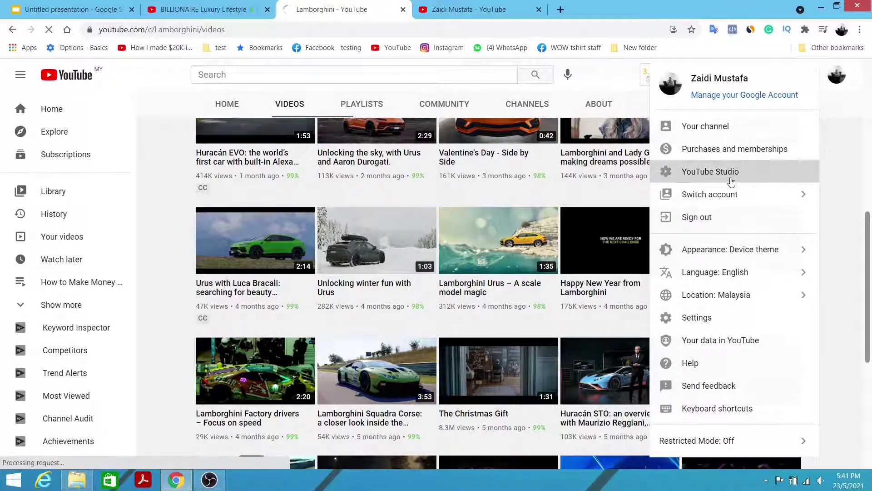
{"action": "left_click", "coordinate": [739, 181]}
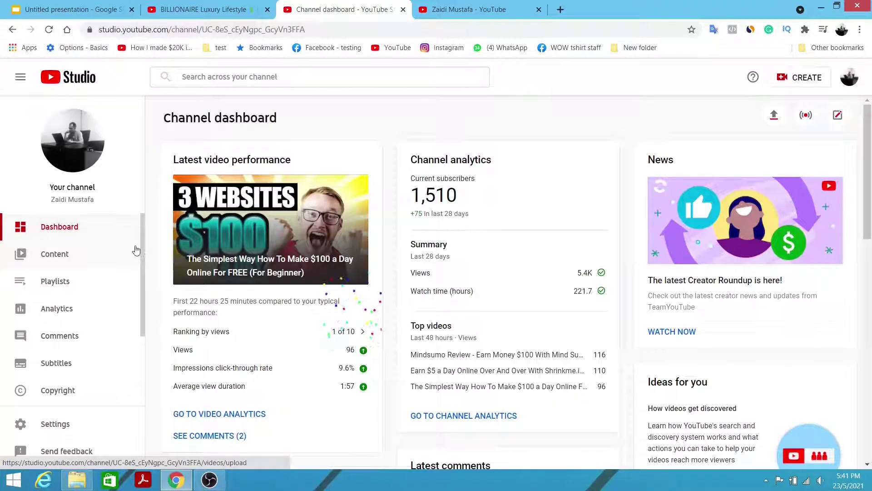
{"action": "scroll", "coordinate": [135, 249], "scroll_direction": "down", "scroll_amount": 2}
{"action": "scroll", "coordinate": [135, 250], "scroll_direction": "down", "scroll_amount": 1}
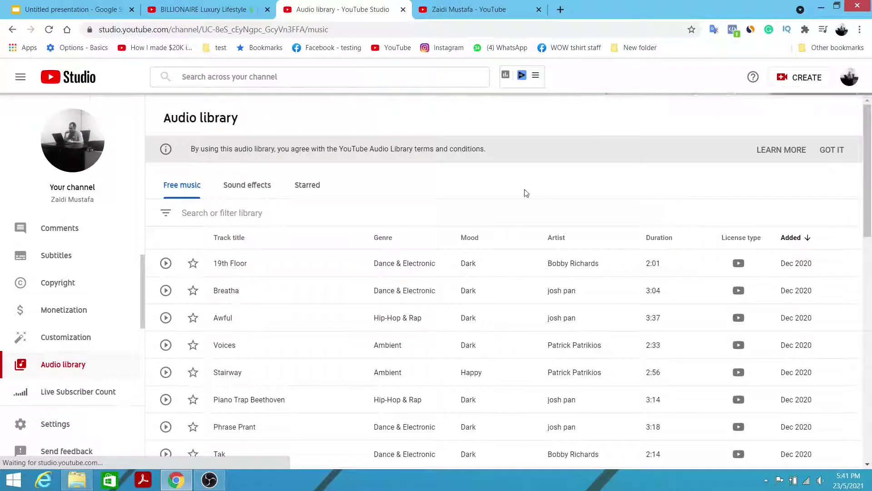
- Filter the free music by the Inspirational mood
{"action": "left_click", "coordinate": [356, 222]}
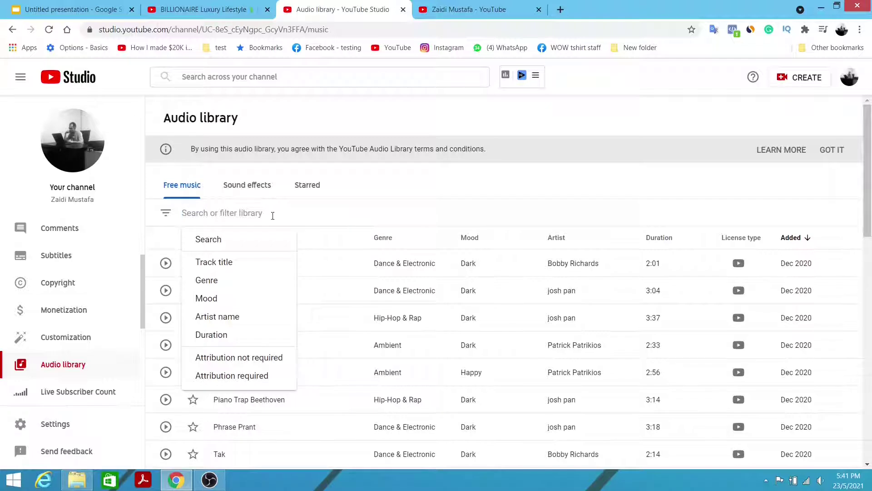
{"action": "left_click", "coordinate": [208, 299]}
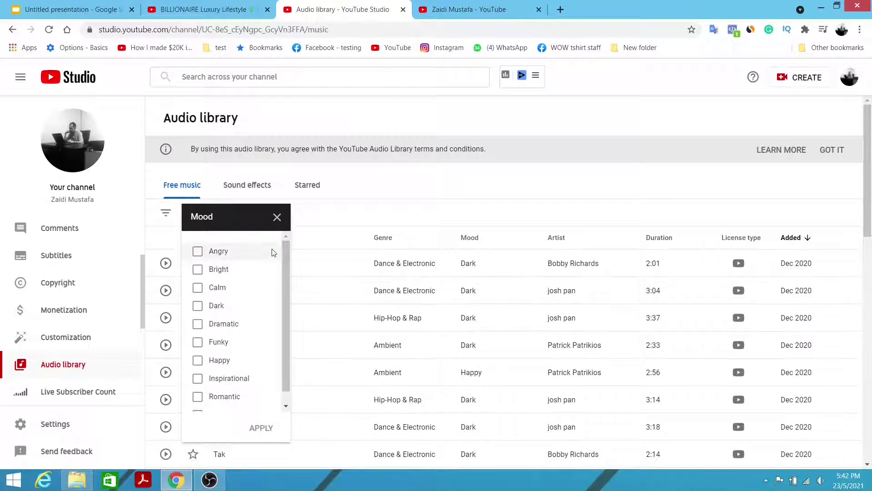
{"action": "left_click_drag", "start_coordinate": [287, 251], "coordinate": [288, 267]}
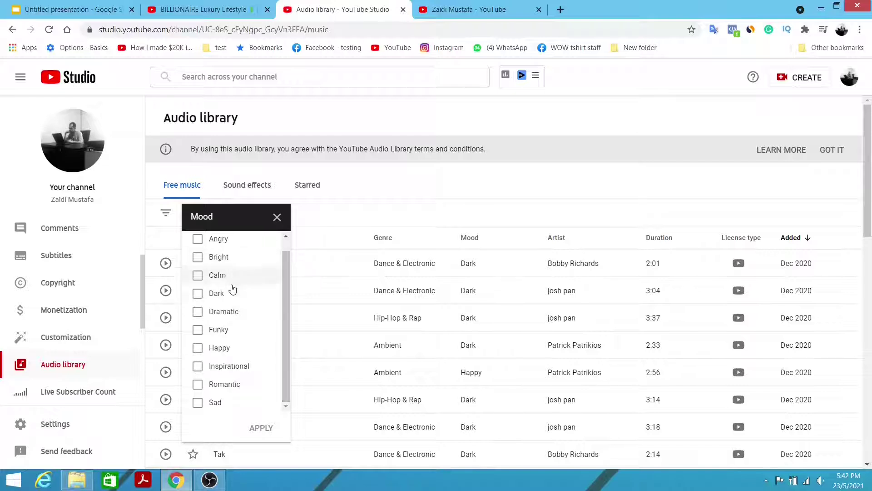
{"action": "left_click_drag", "start_coordinate": [213, 366], "coordinate": [209, 367]}
{"action": "left_click", "coordinate": [198, 366]}
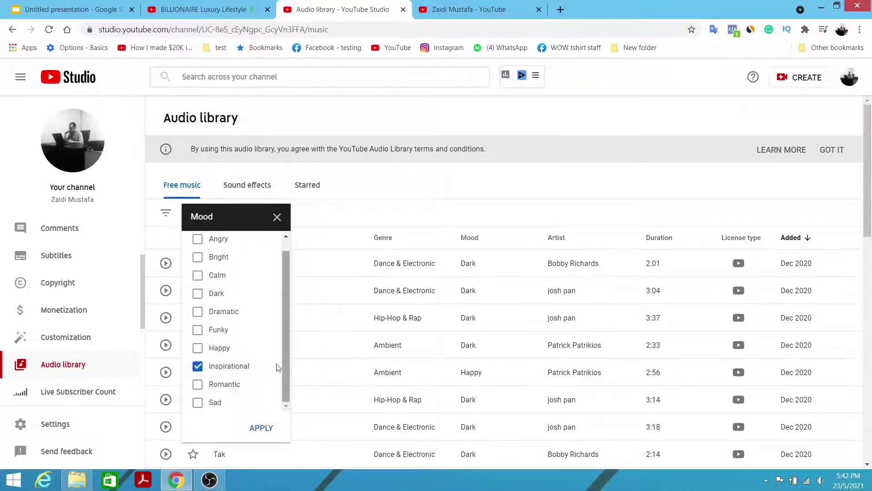
{"action": "left_click", "coordinate": [257, 427]}
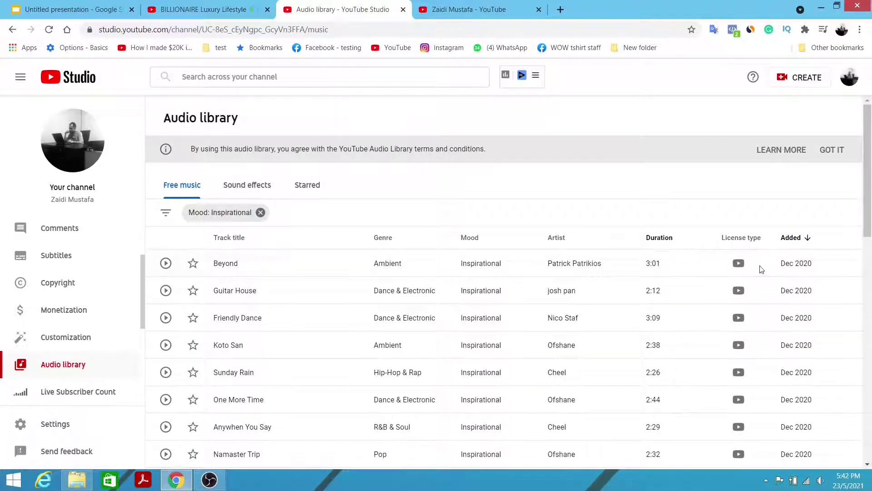
- Sort the inspirational tracks by duration, longest first, and look through the list
{"action": "left_click", "coordinate": [655, 241]}
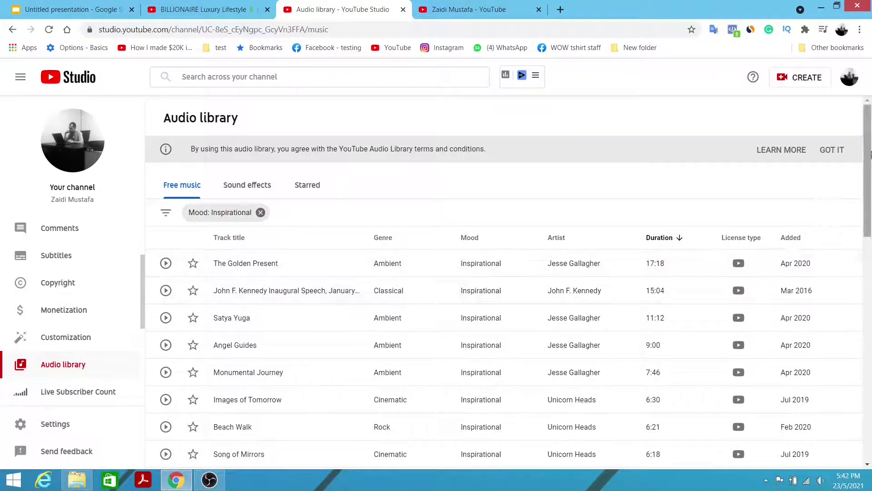
{"action": "left_click_drag", "start_coordinate": [870, 151], "coordinate": [870, 213]}
{"action": "scroll", "coordinate": [545, 227], "scroll_direction": "up", "scroll_amount": 5}
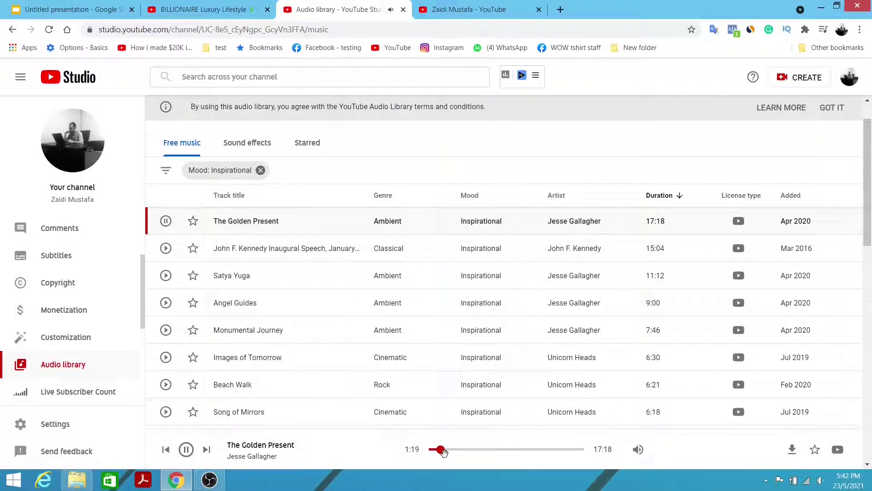
- Stop the preview of The Golden Present, then preview part of Angel Guides and pause it
{"action": "left_click", "coordinate": [166, 221]}
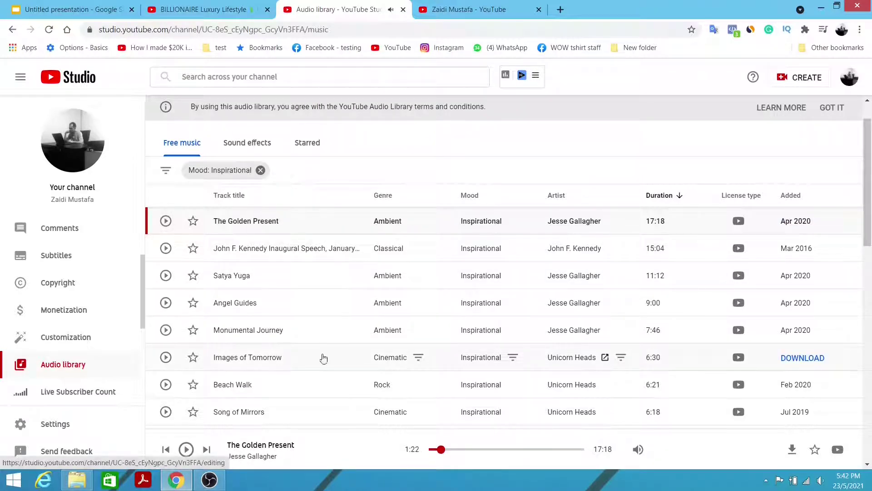
{"action": "left_click", "coordinate": [165, 302]}
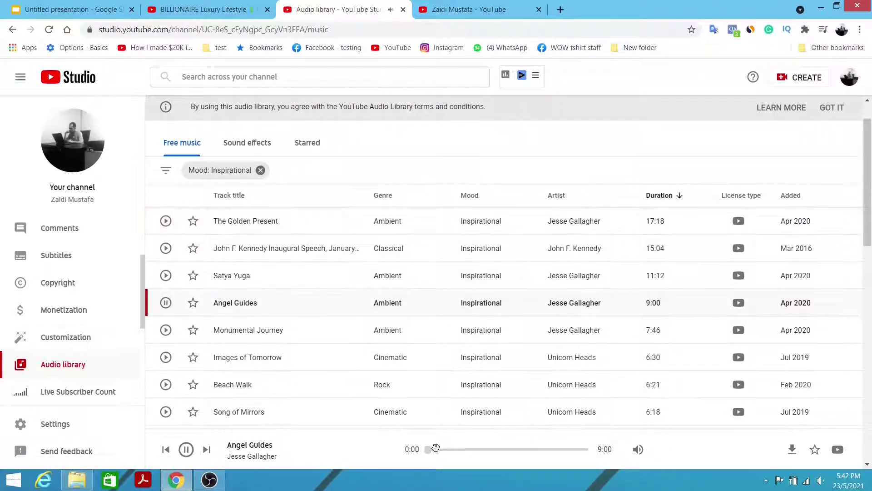
{"action": "left_click_drag", "start_coordinate": [430, 450], "coordinate": [447, 450]}
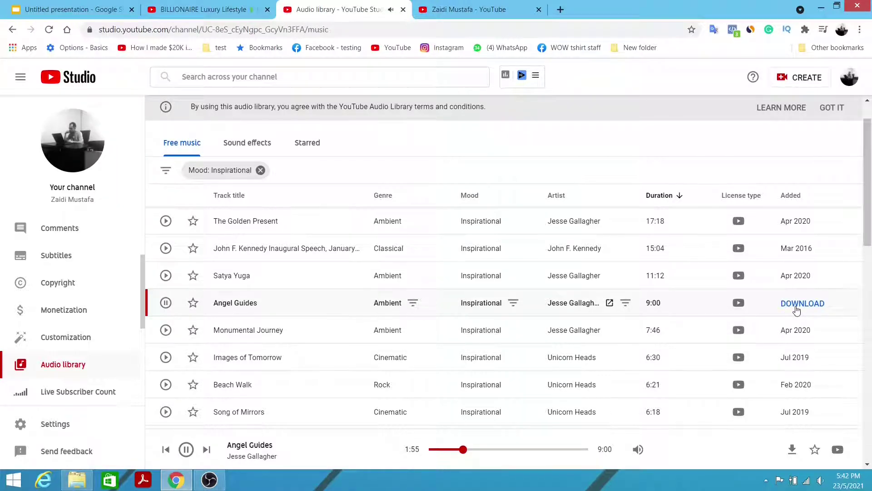
{"action": "left_click", "coordinate": [166, 303]}
- Replace the Inspirational mood filter with the Hip-Hop & Rap genre filter
{"action": "mouse_move", "coordinate": [869, 187]}
{"action": "left_mouse_down"}
{"action": "mouse_move", "coordinate": [870, 222]}
{"action": "mouse_move", "coordinate": [870, 173]}
{"action": "left_mouse_up"}
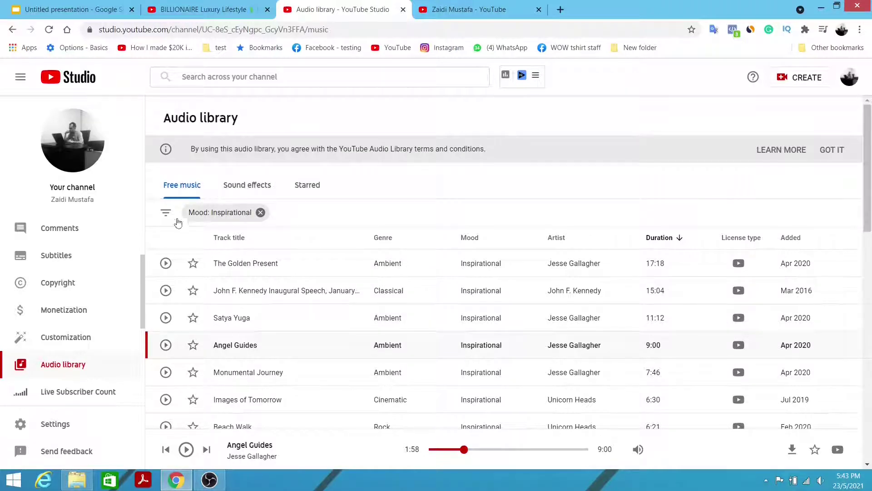
{"action": "left_click", "coordinate": [261, 212]}
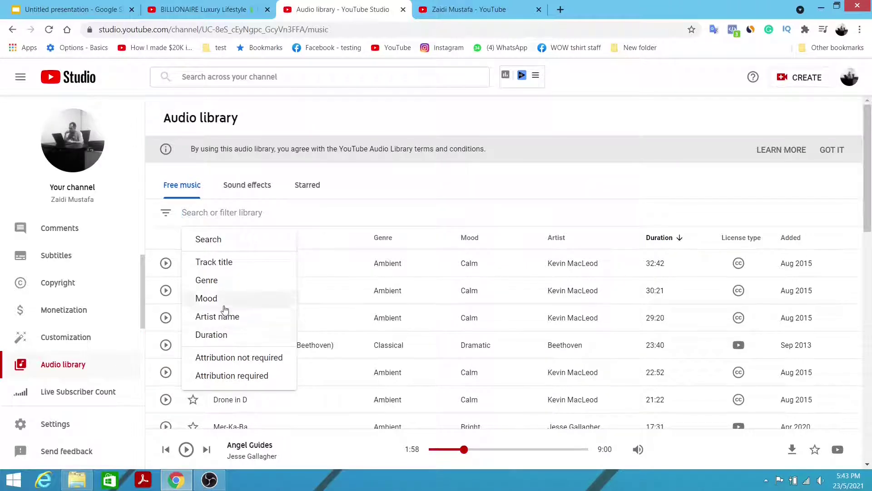
{"action": "left_click", "coordinate": [286, 280]}
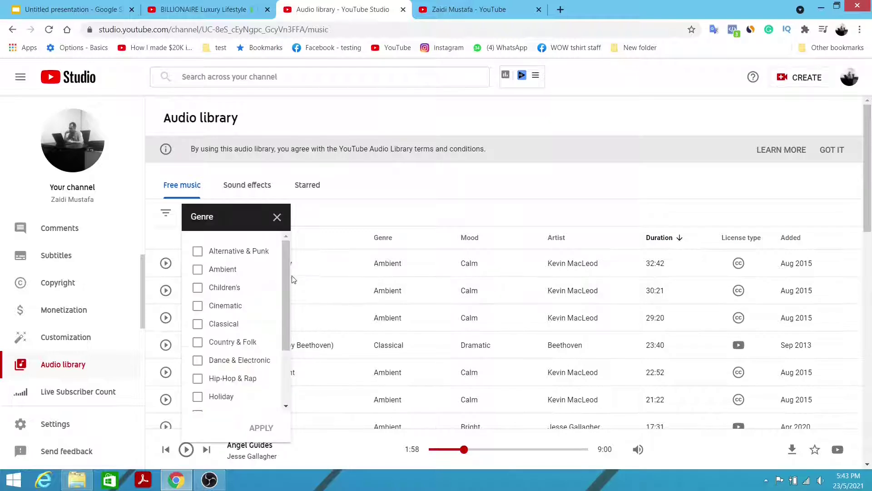
{"action": "mouse_move", "coordinate": [288, 268]}
{"action": "left_mouse_down"}
{"action": "mouse_move", "coordinate": [288, 323]}
{"action": "mouse_move", "coordinate": [287, 283]}
{"action": "left_mouse_up"}
{"action": "left_click", "coordinate": [198, 350]}
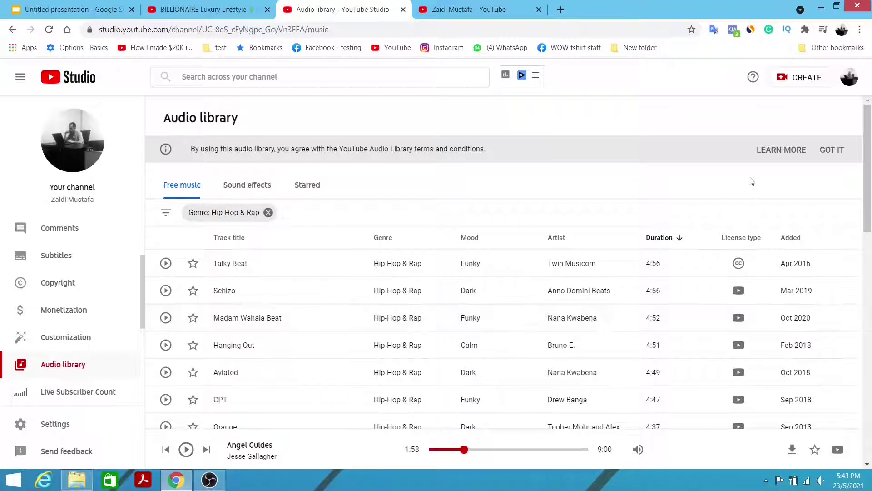
- Preview the track Talky Beat and download it
{"action": "mouse_move", "coordinate": [777, 269]}
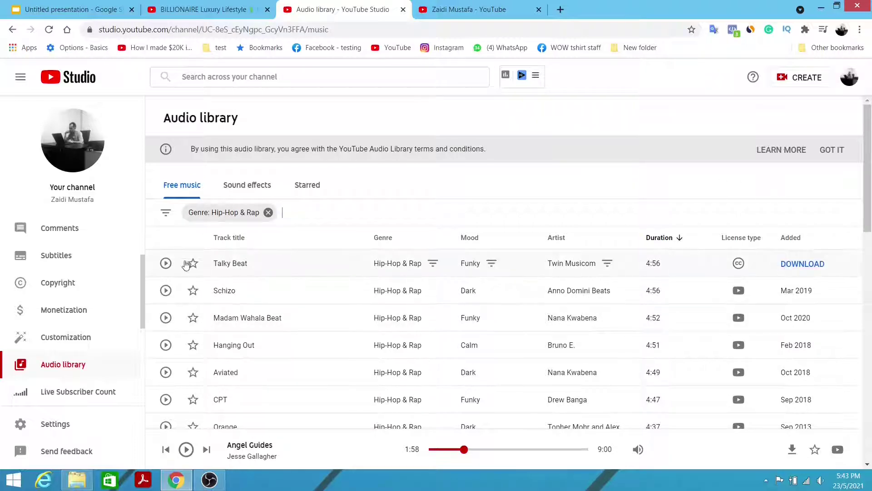
{"action": "left_click", "coordinate": [166, 265]}
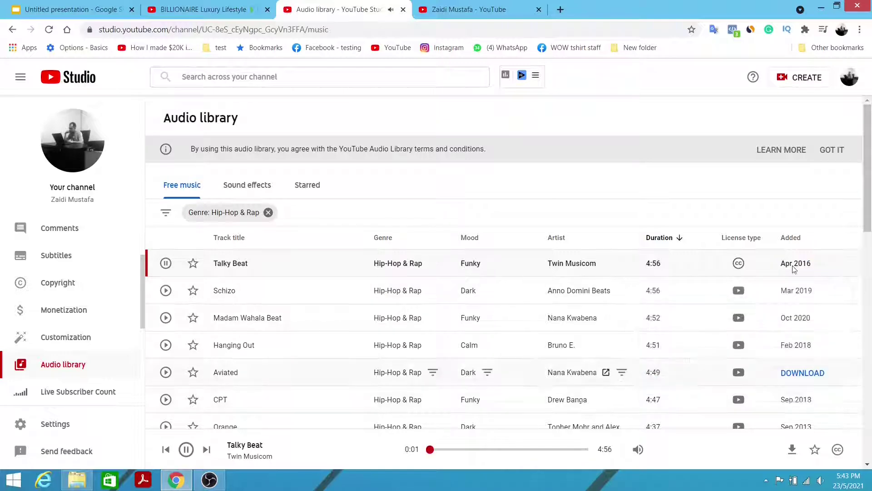
{"action": "left_click", "coordinate": [166, 263]}
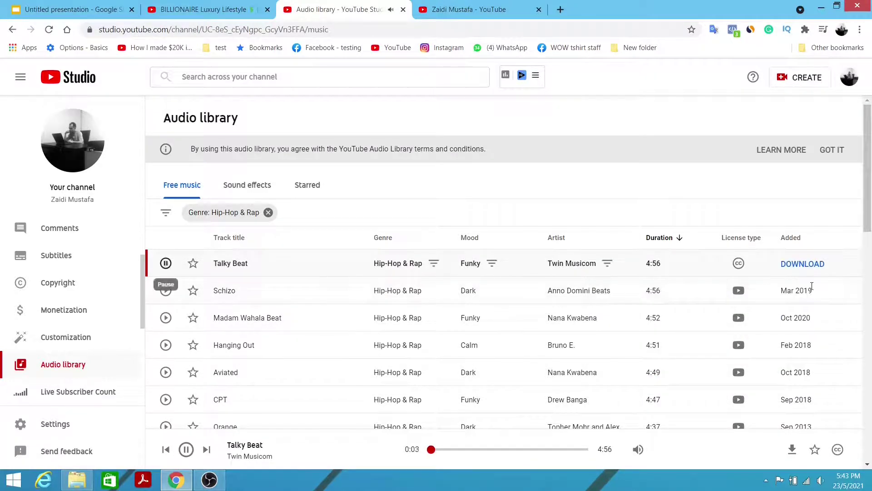
{"action": "left_click", "coordinate": [799, 265]}
{"action": "key", "text": "Escape"}
- Return to the BILLIONAIRE Luxury Lifestyle video and examine the video and music credits in its description
{"action": "left_click", "coordinate": [225, 7]}
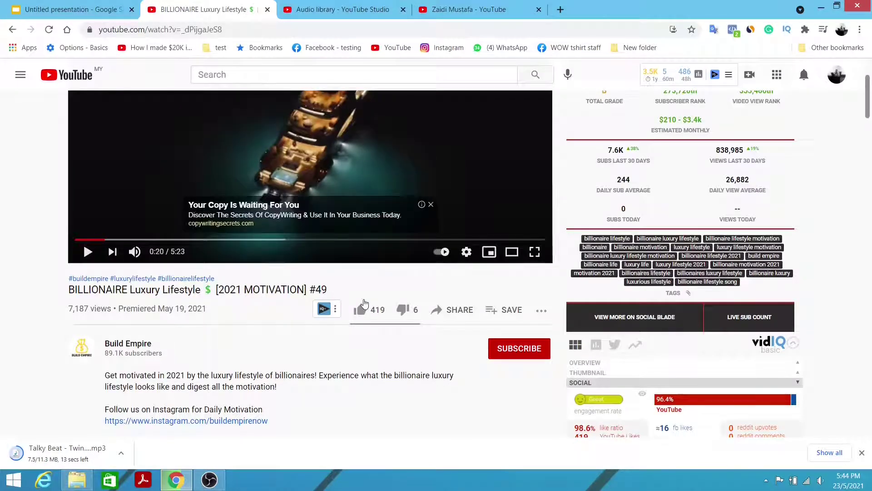
{"action": "scroll", "coordinate": [354, 279], "scroll_direction": "down", "scroll_amount": 4}
{"action": "scroll", "coordinate": [316, 287], "scroll_direction": "down", "scroll_amount": 4}
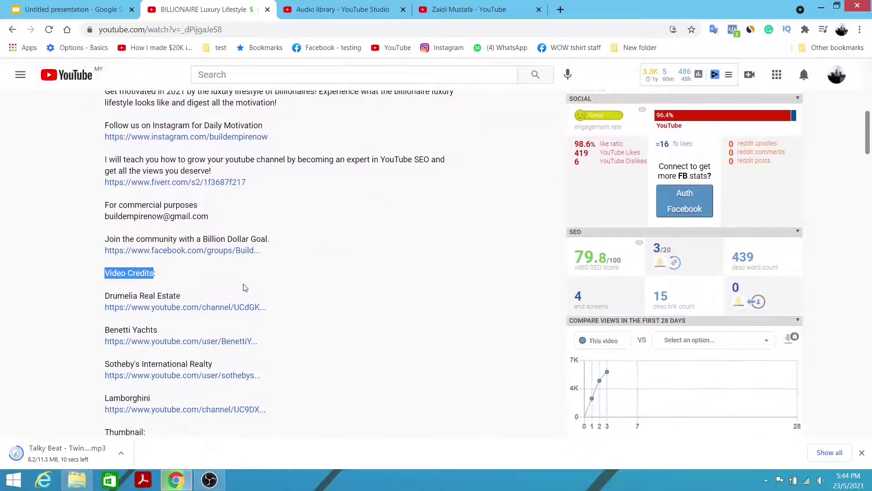
{"action": "scroll", "coordinate": [181, 236], "scroll_direction": "down", "scroll_amount": 1}
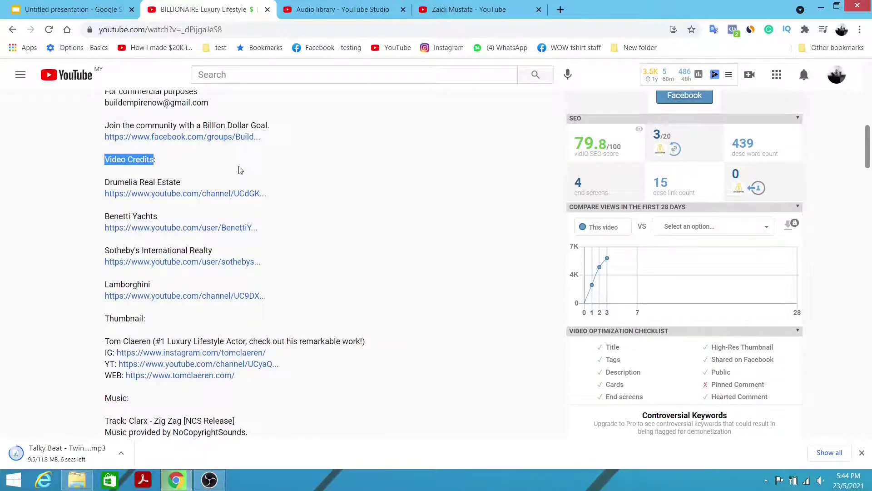
- Open the Pexels website in a new browser tab
{"action": "key", "text": "ctrl+t"}
{"action": "type", "text": "pe"}
{"action": "key", "text": "Return"}
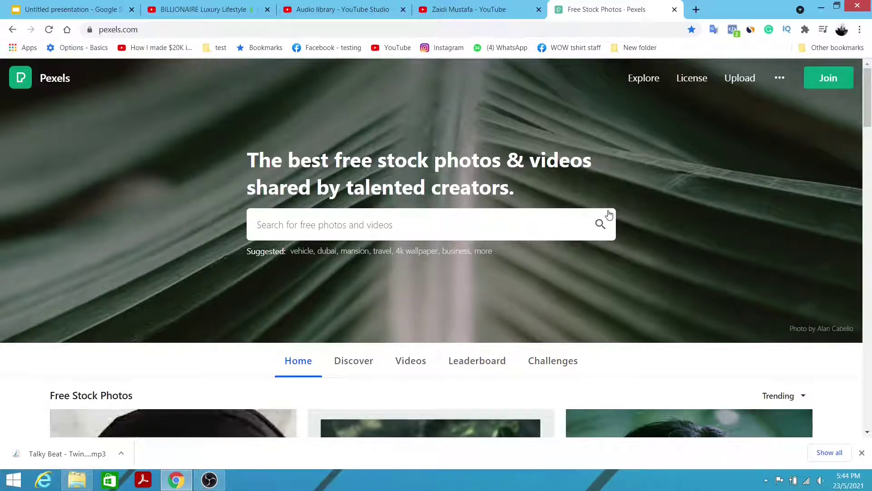
- Search Pexels for "super cars" and limit the results to videos
{"action": "type", "text": "sup"}
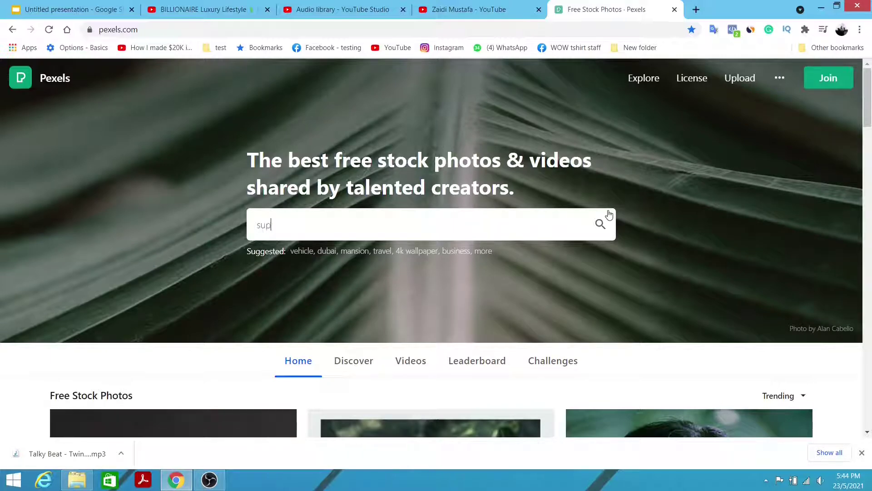
{"action": "type", "text": "er car"}
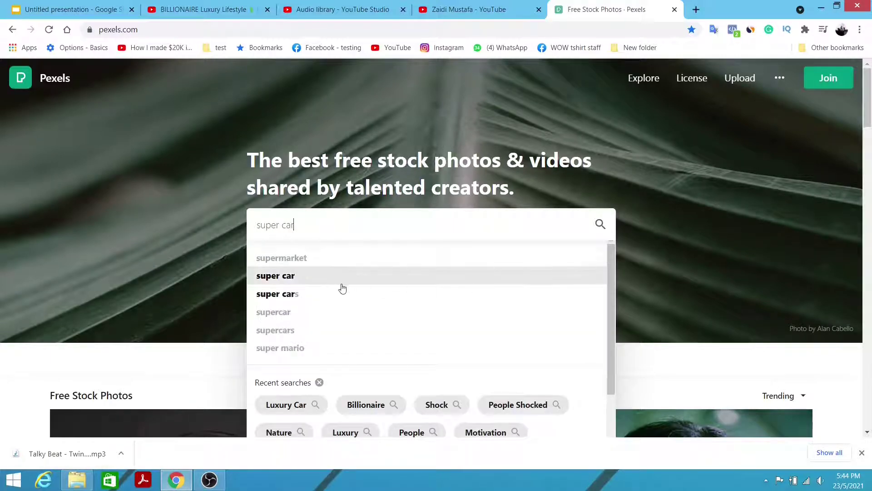
{"action": "left_click", "coordinate": [356, 294]}
{"action": "scroll", "coordinate": [845, 272], "scroll_direction": "down", "scroll_amount": 5}
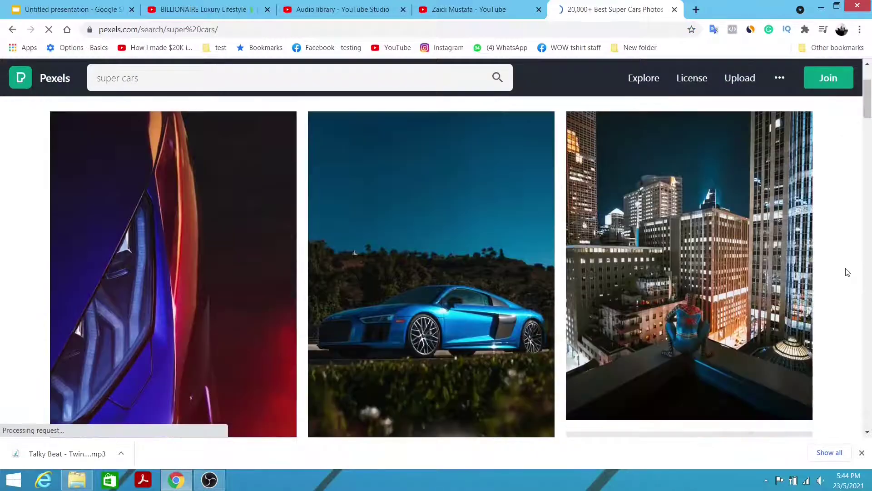
{"action": "scroll", "coordinate": [361, 260], "scroll_direction": "up", "scroll_amount": 5}
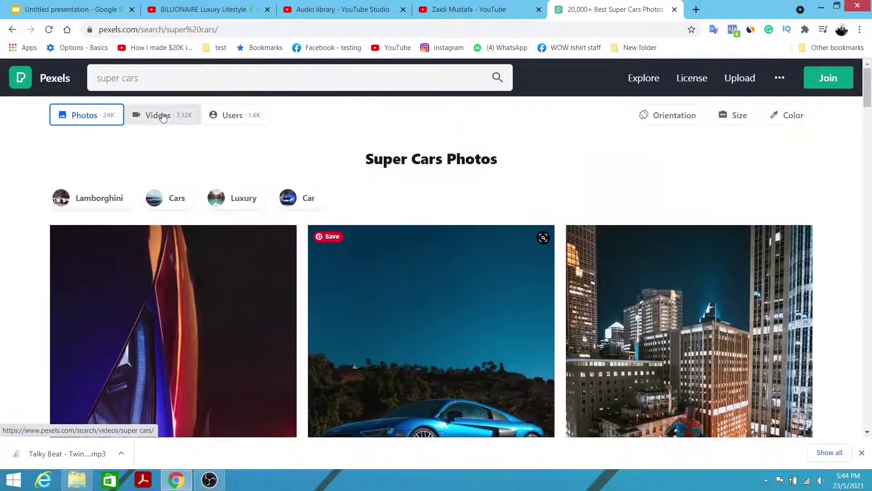
{"action": "left_click", "coordinate": [184, 119]}
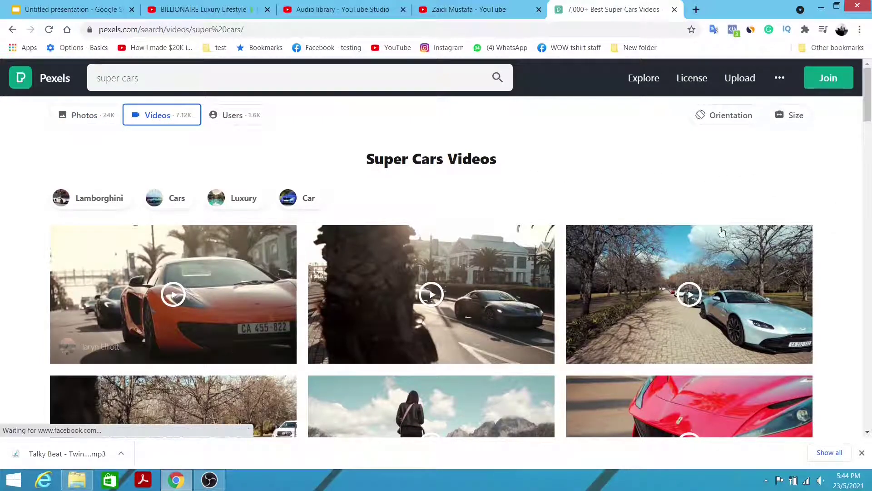
- Browse the super car videos, download the clip of the orange sports car on the street, and dismiss the thank-you dialog
{"action": "scroll", "coordinate": [849, 189], "scroll_direction": "down", "scroll_amount": 4}
{"action": "scroll", "coordinate": [849, 188], "scroll_direction": "down", "scroll_amount": 3}
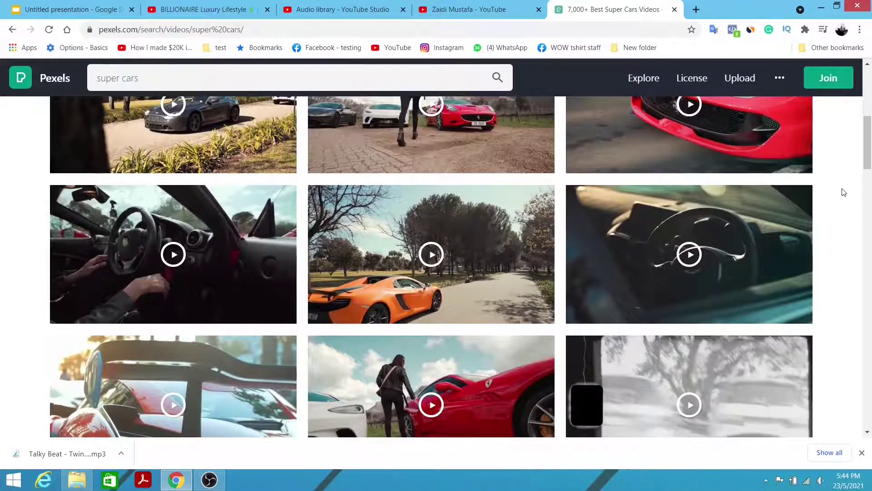
{"action": "scroll", "coordinate": [840, 186], "scroll_direction": "up", "scroll_amount": 3}
{"action": "scroll", "coordinate": [825, 236], "scroll_direction": "up", "scroll_amount": 4}
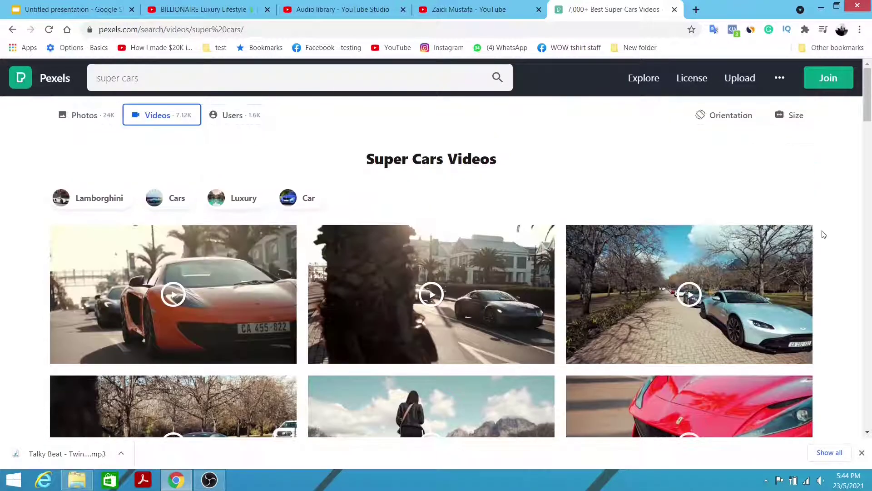
{"action": "scroll", "coordinate": [826, 231], "scroll_direction": "down", "scroll_amount": 1}
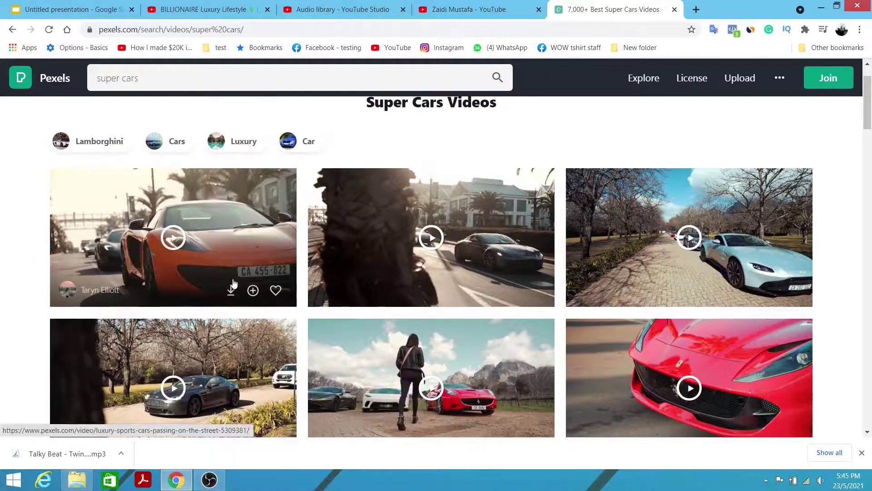
{"action": "left_click", "coordinate": [231, 290]}
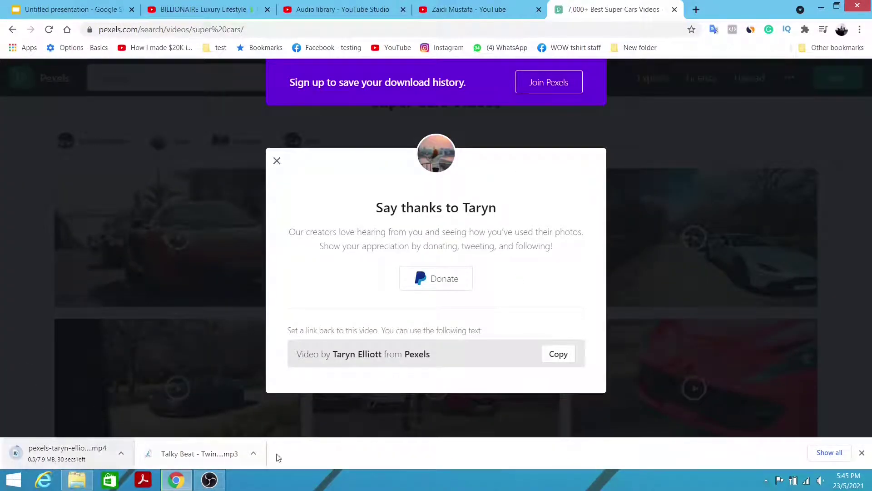
{"action": "left_click", "coordinate": [840, 260]}
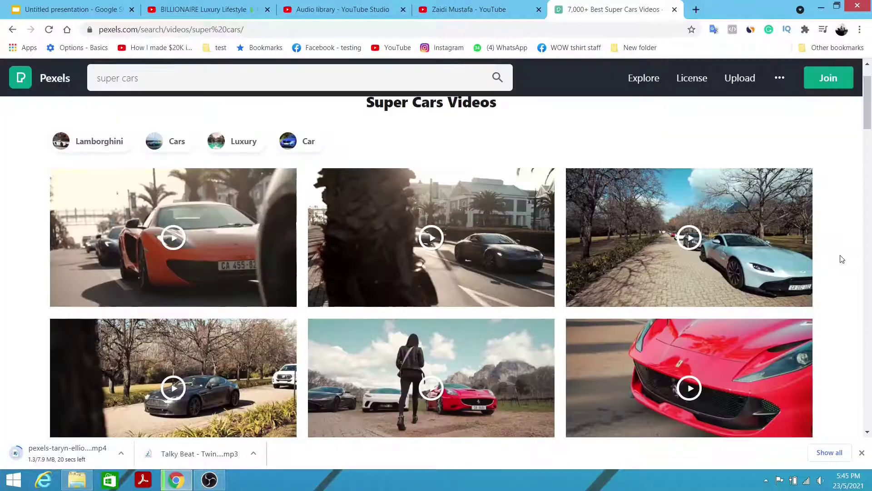
- Download the super car clip showing the red sports car's front and dismiss the thank-you dialog
{"action": "scroll", "coordinate": [634, 226], "scroll_direction": "down", "scroll_amount": 4}
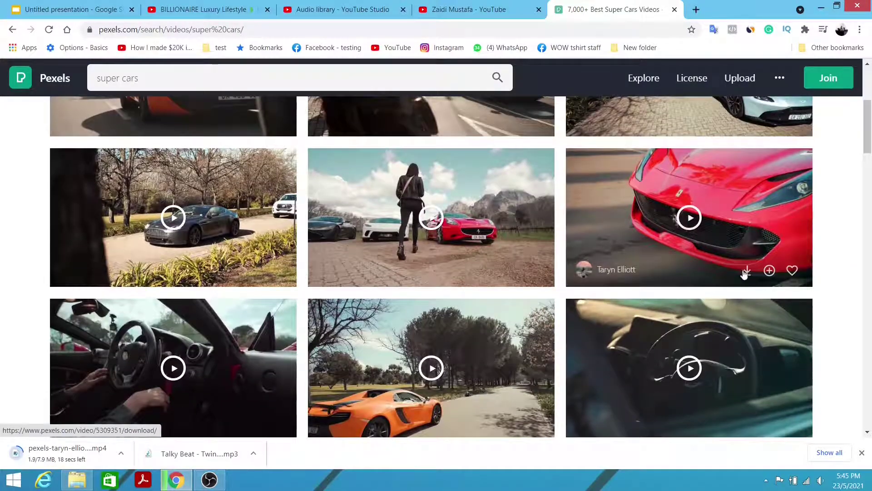
{"action": "left_click", "coordinate": [748, 272]}
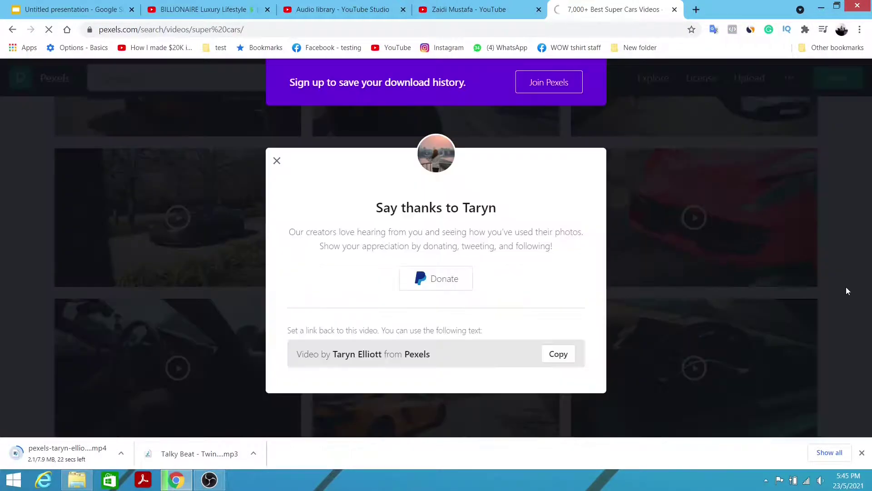
{"action": "left_click", "coordinate": [713, 228]}
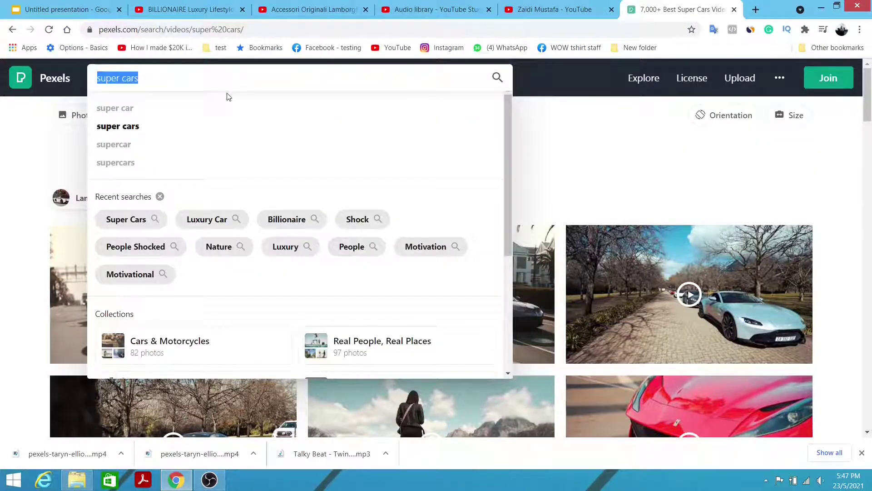
- Search the Pexels videos for "bungalows" and look through the clips for suitable luxury footage
{"action": "type", "text": "bungalow"}
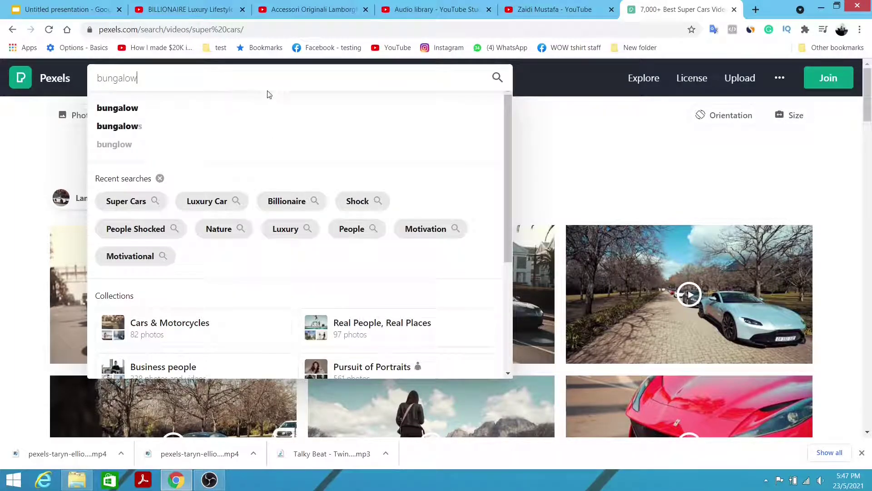
{"action": "left_click", "coordinate": [209, 131]}
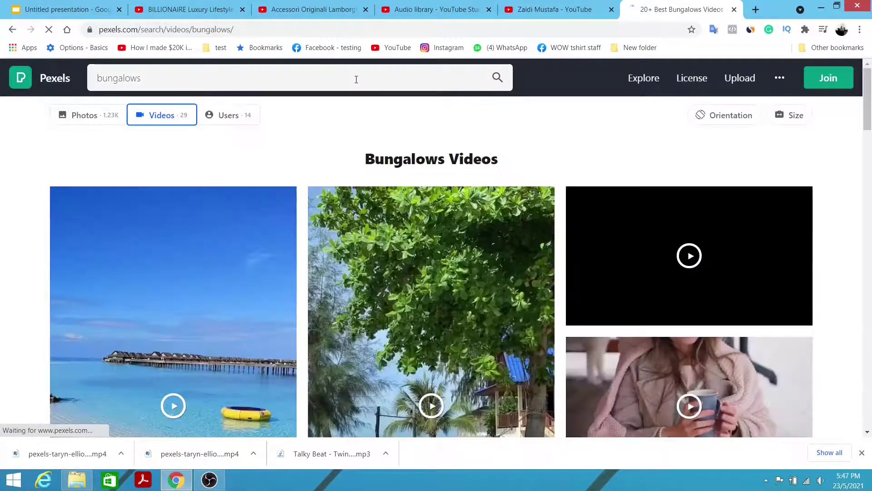
{"action": "scroll", "coordinate": [802, 216], "scroll_direction": "down", "scroll_amount": 7}
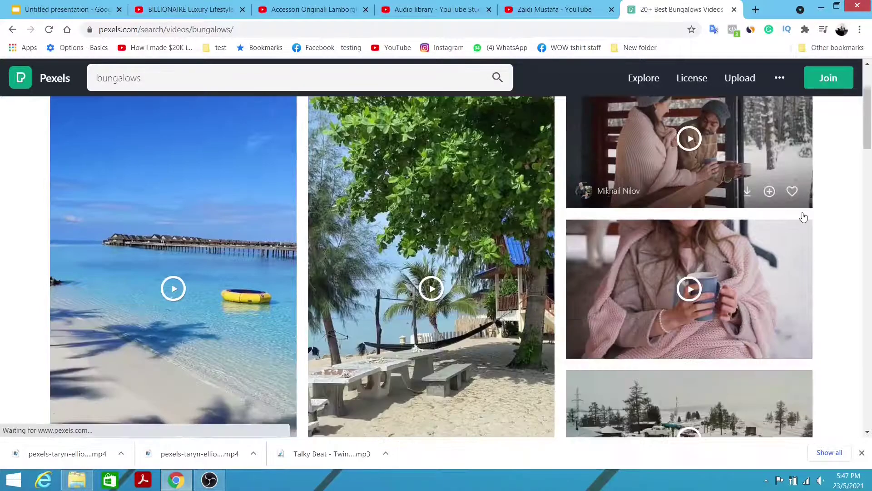
{"action": "scroll", "coordinate": [804, 216], "scroll_direction": "down", "scroll_amount": 5}
{"action": "scroll", "coordinate": [806, 215], "scroll_direction": "down", "scroll_amount": 10}
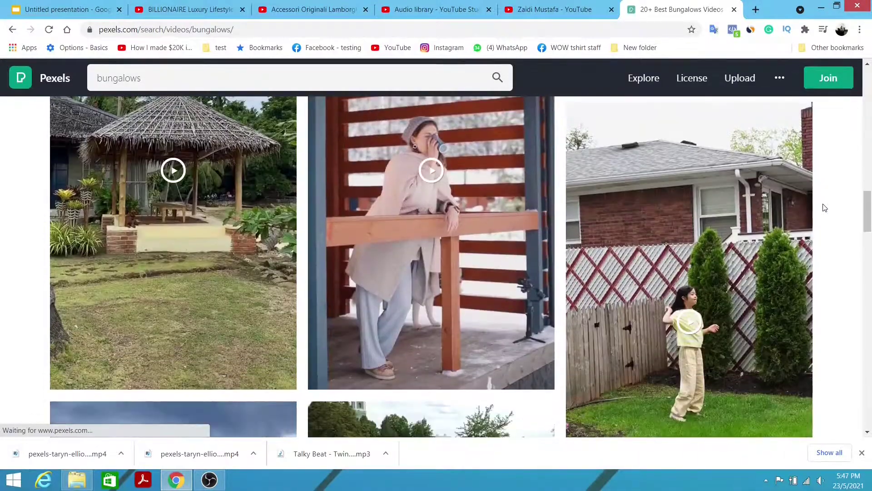
{"action": "scroll", "coordinate": [825, 207], "scroll_direction": "down", "scroll_amount": 10}
{"action": "scroll", "coordinate": [829, 211], "scroll_direction": "up", "scroll_amount": 8}
{"action": "scroll", "coordinate": [829, 211], "scroll_direction": "down", "scroll_amount": 14}
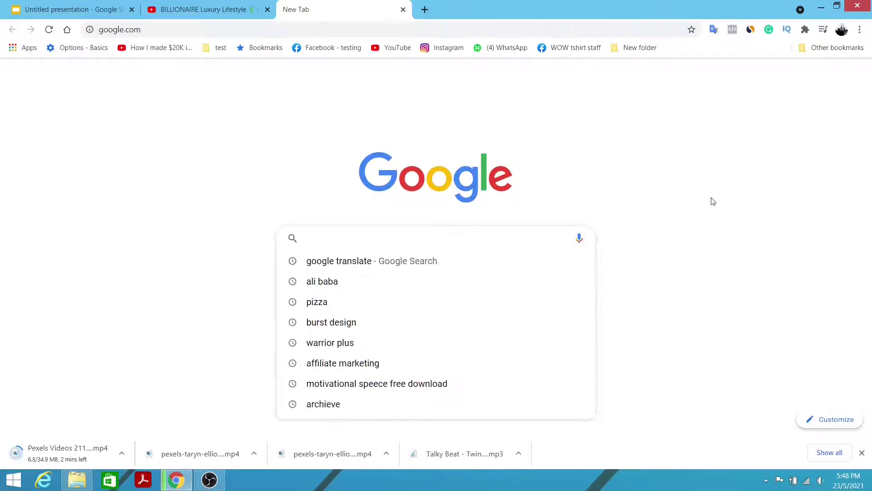
- Search Google for "shotcut" and open the Shotcut video editor's website
{"action": "left_click", "coordinate": [712, 200]}
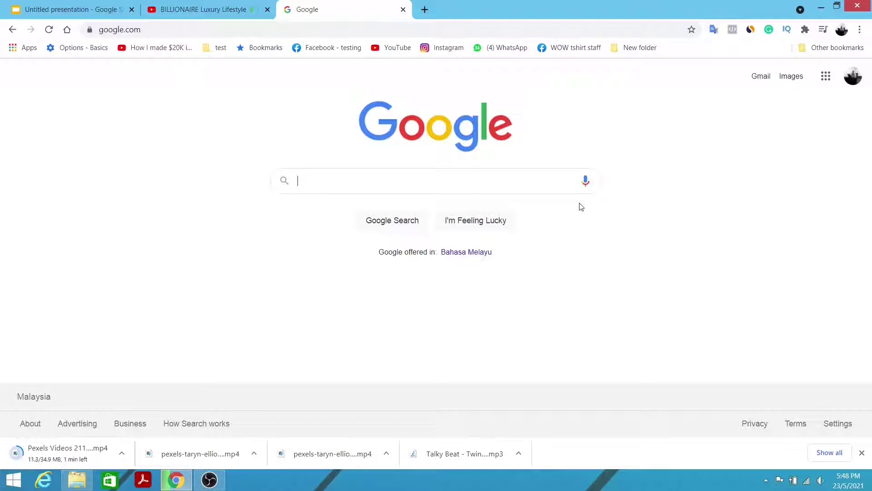
{"action": "type", "text": "shotcut"}
{"action": "key", "text": "Return"}
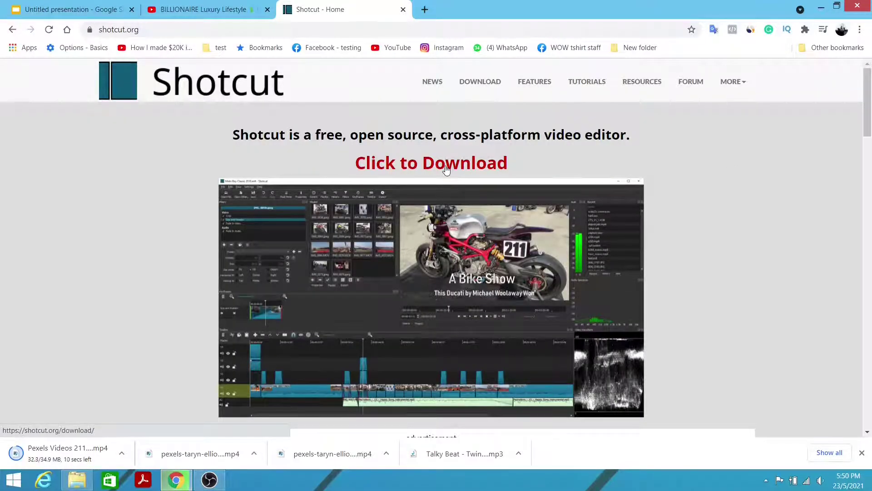
- Open openshot.org in a new browser tab and look over the OpenShot Video Editor home page
{"action": "key", "text": "ctrl+t"}
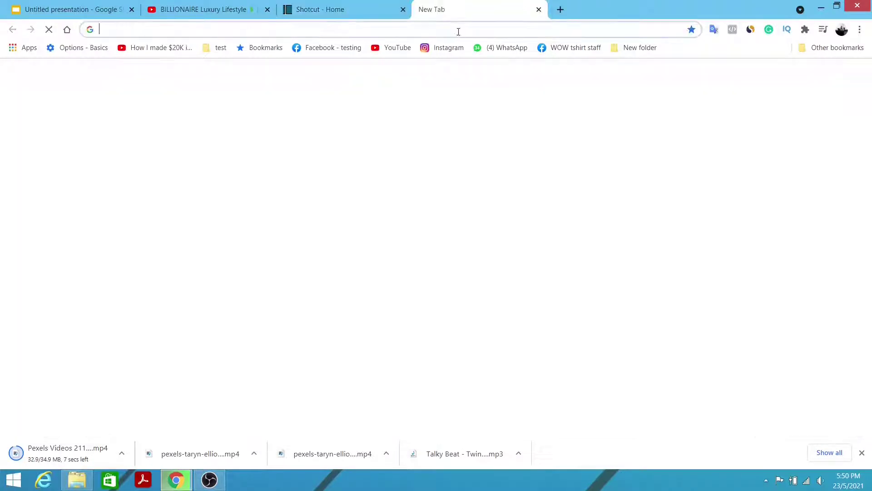
{"action": "type", "text": "openshot.org"}
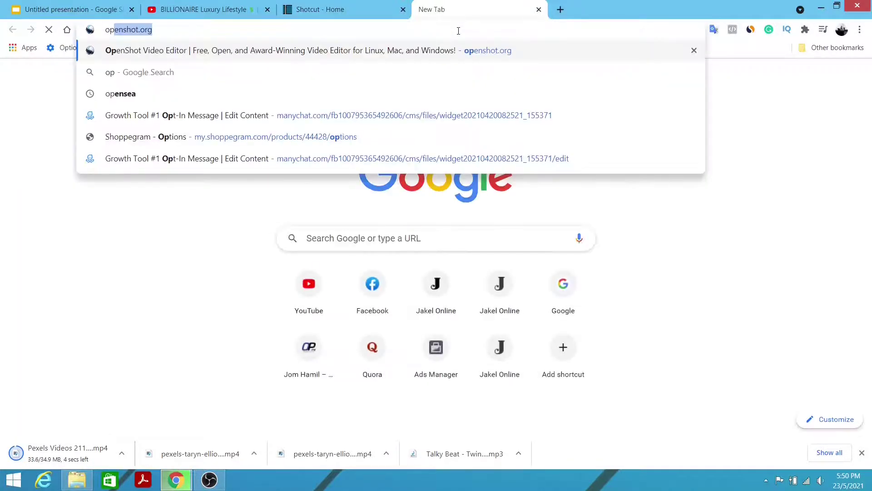
{"action": "key", "text": "Return"}
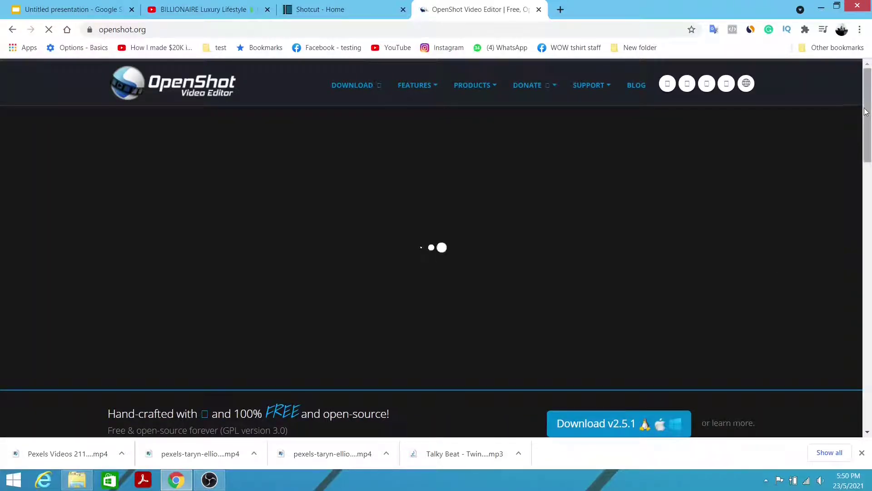
{"action": "scroll", "coordinate": [865, 112], "scroll_direction": "down", "scroll_amount": 2}
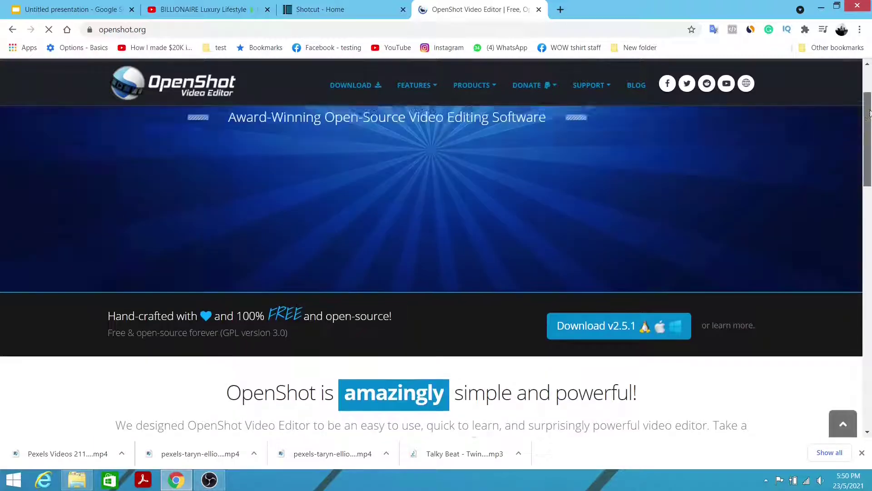
{"action": "scroll", "coordinate": [867, 115], "scroll_direction": "up", "scroll_amount": 2}
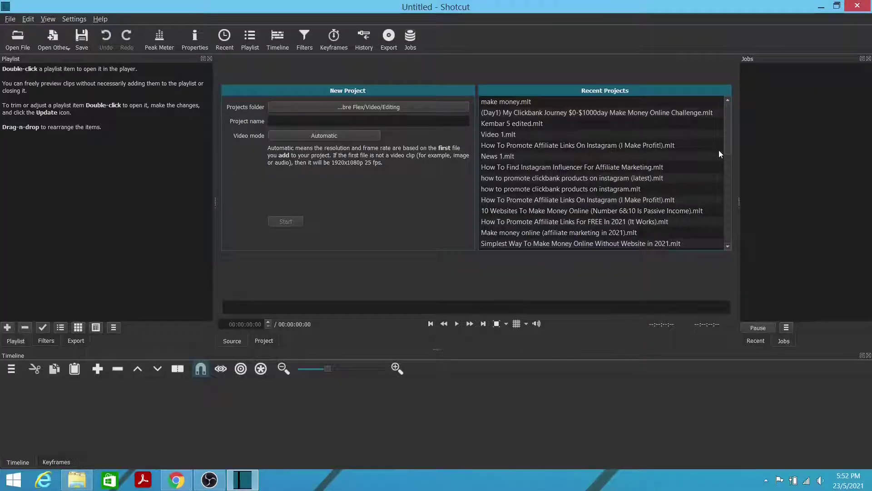
- Add the two super car clips, Pexels Videos 2116123 and Talky Beat - Twin Musicom from the Desktop folder to the Shotcut playlist
{"action": "left_click", "coordinate": [77, 480]}
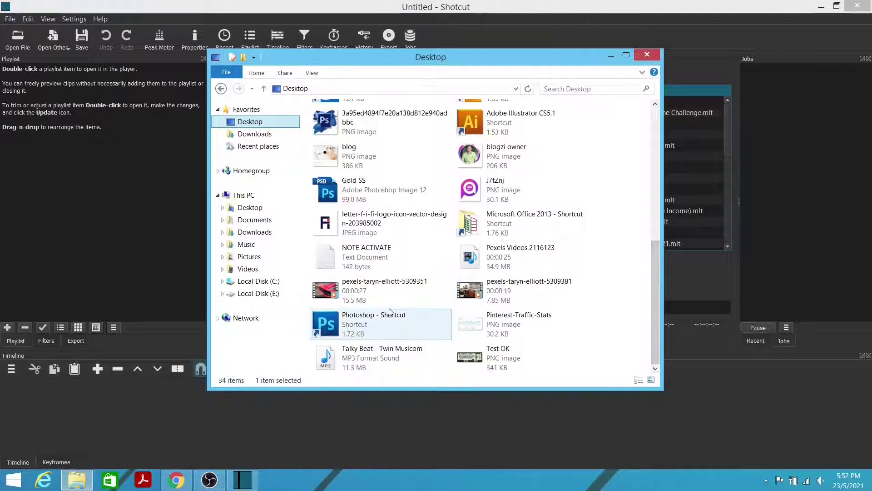
{"action": "left_click", "coordinate": [369, 296]}
{"action": "left_click", "coordinate": [484, 294], "text": "ctrl"}
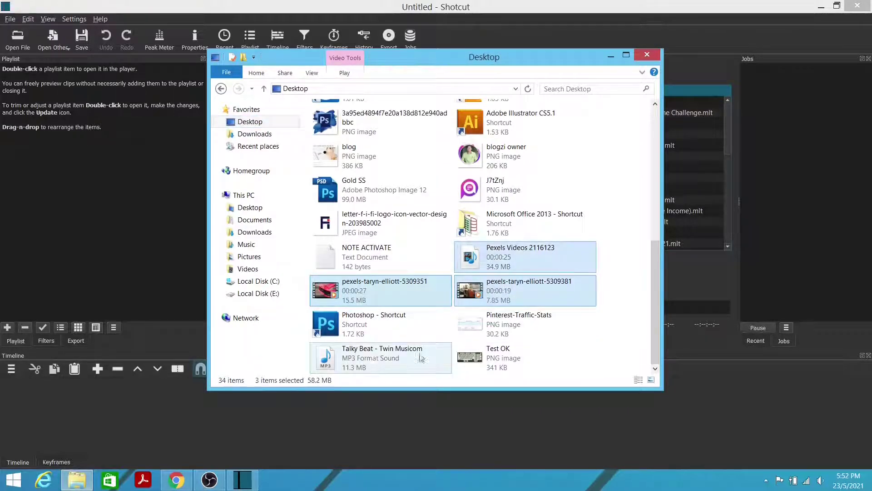
{"action": "left_click", "coordinate": [359, 358], "text": "ctrl"}
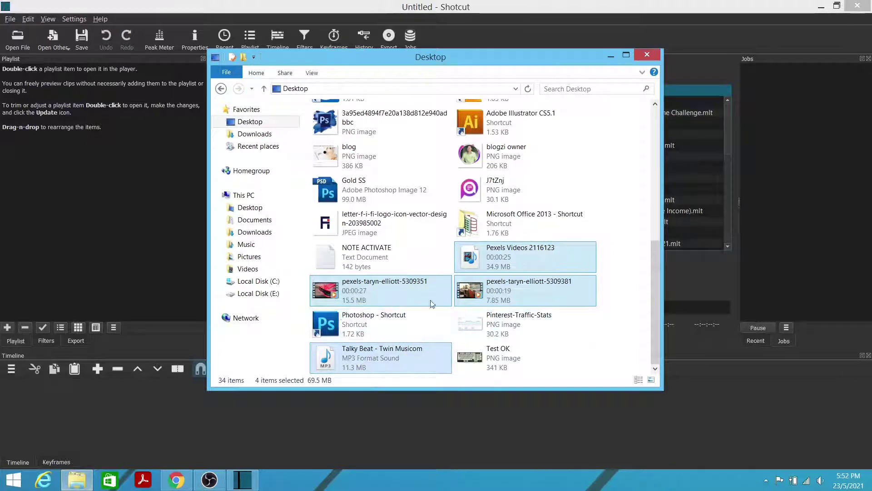
{"action": "left_click_drag", "start_coordinate": [337, 293], "coordinate": [112, 179]}
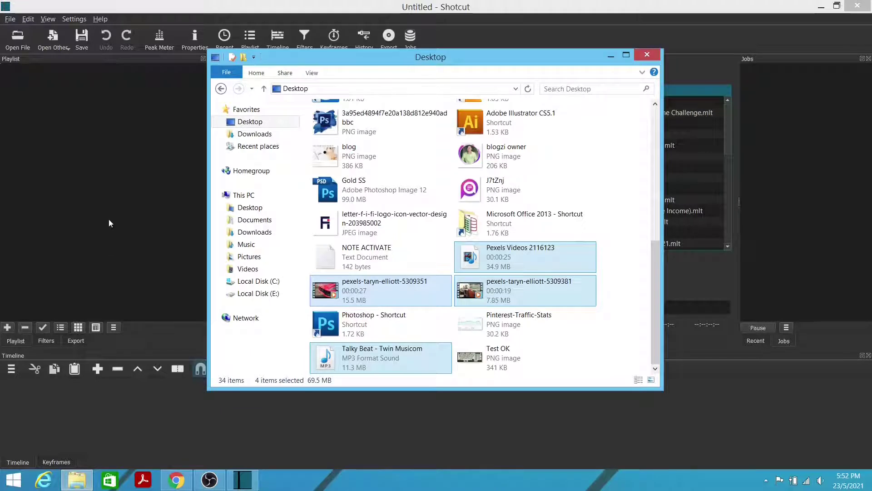
{"action": "left_click", "coordinate": [108, 219]}
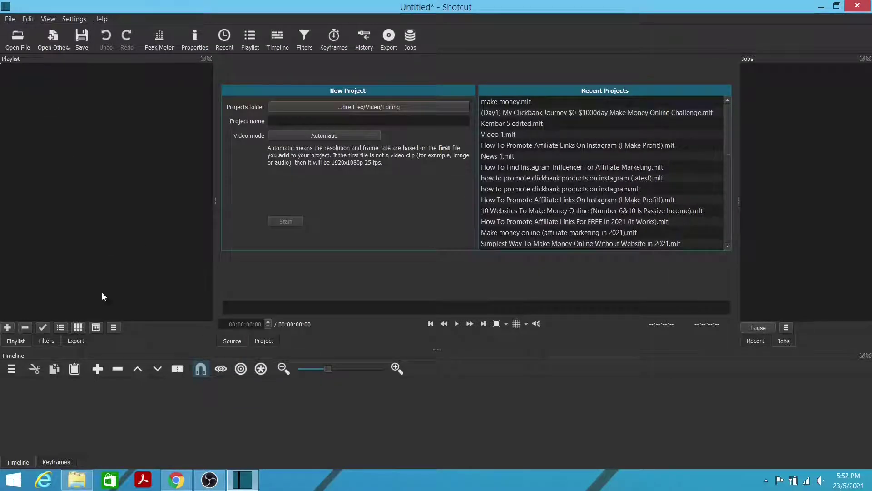
- Add a video track to the empty timeline
{"action": "left_click", "coordinate": [11, 369]}
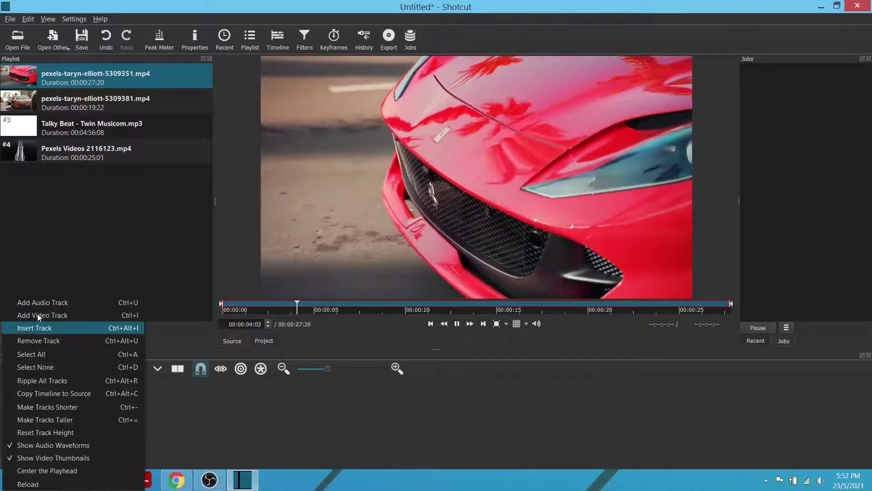
{"action": "left_click", "coordinate": [346, 391]}
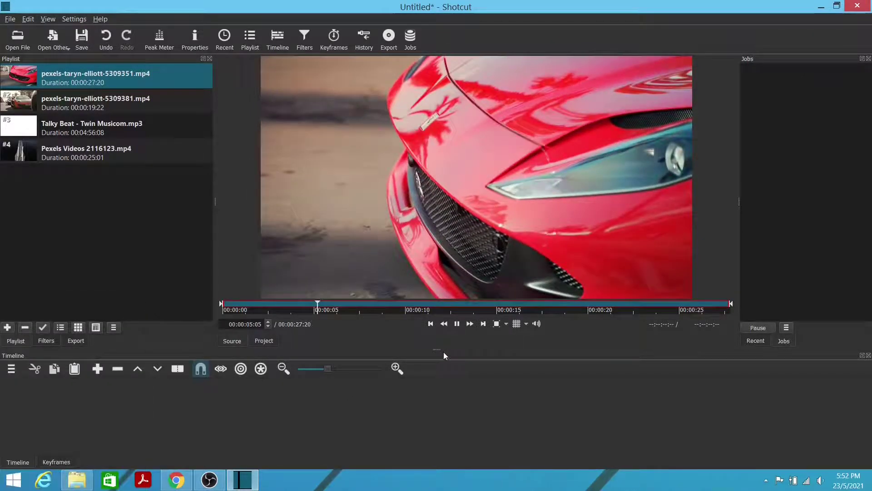
{"action": "left_click", "coordinate": [68, 127]}
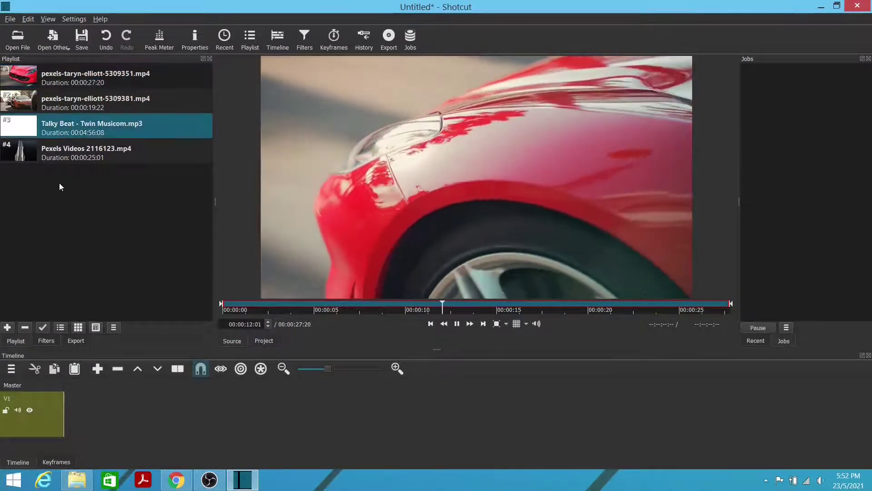
- Place the two super car clips and Pexels Videos 2116123 in sequence on the video track, starting at the timeline's beginning
{"action": "left_click", "coordinate": [25, 76]}
{"action": "left_click", "coordinate": [25, 102], "text": "shift"}
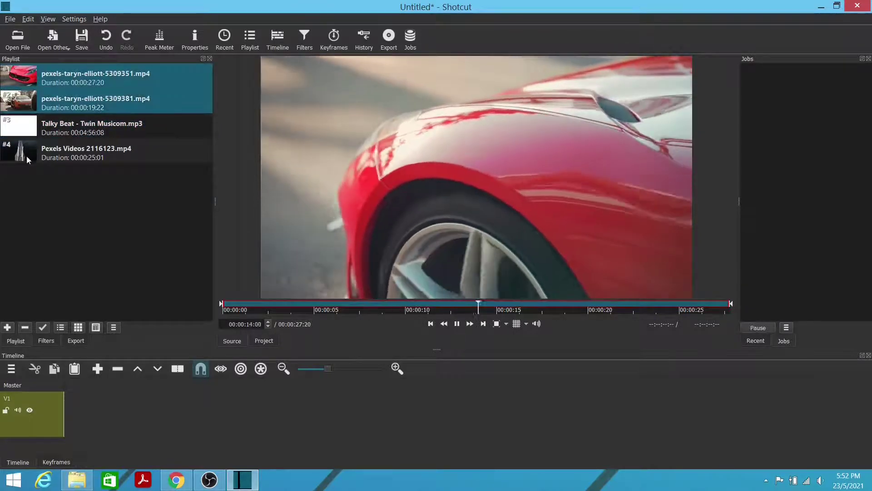
{"action": "left_click", "coordinate": [28, 159], "text": "ctrl"}
{"action": "left_click_drag", "start_coordinate": [27, 159], "coordinate": [91, 414]}
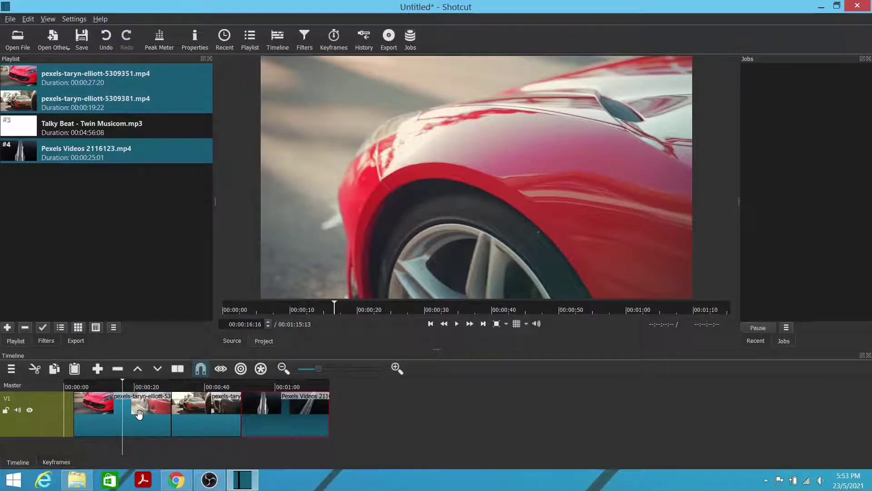
{"action": "left_click", "coordinate": [225, 418]}
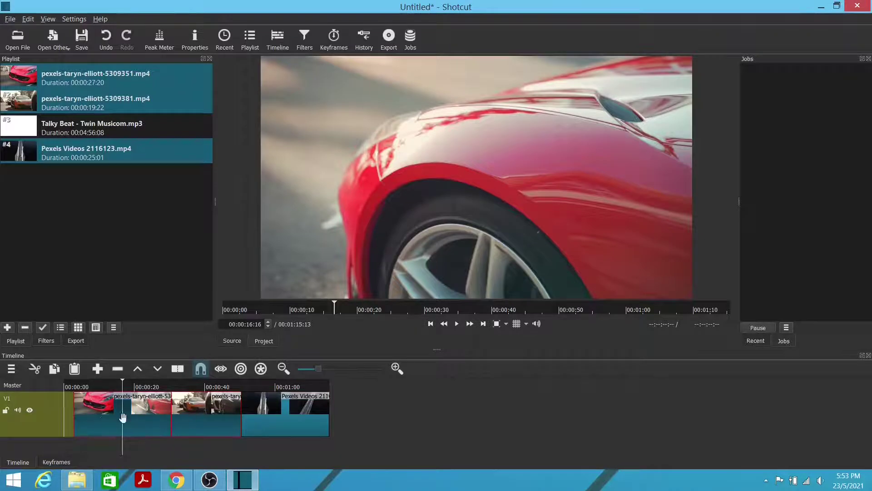
{"action": "left_click_drag", "start_coordinate": [105, 415], "coordinate": [95, 415]}
{"action": "left_click", "coordinate": [53, 295]}
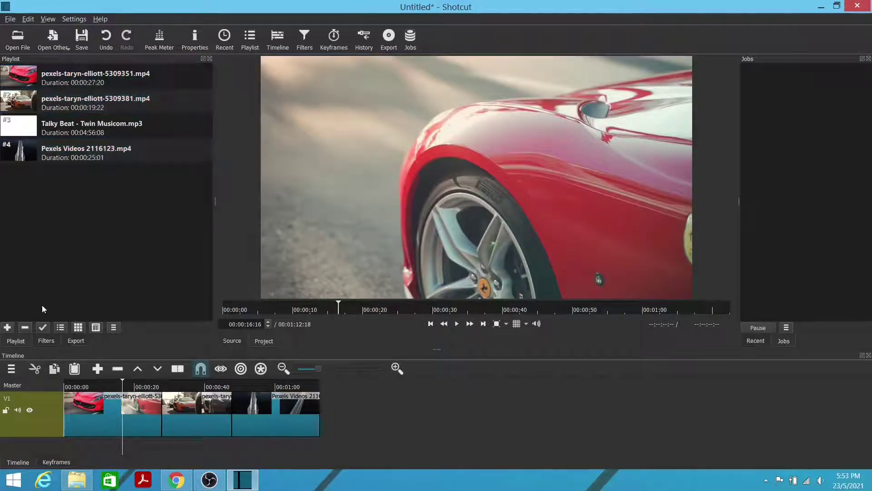
- Add an audio track, enlarge the timeline area, and place Talky Beat - Twin Musicom.mp3 at the start of that track
{"action": "left_click", "coordinate": [10, 368]}
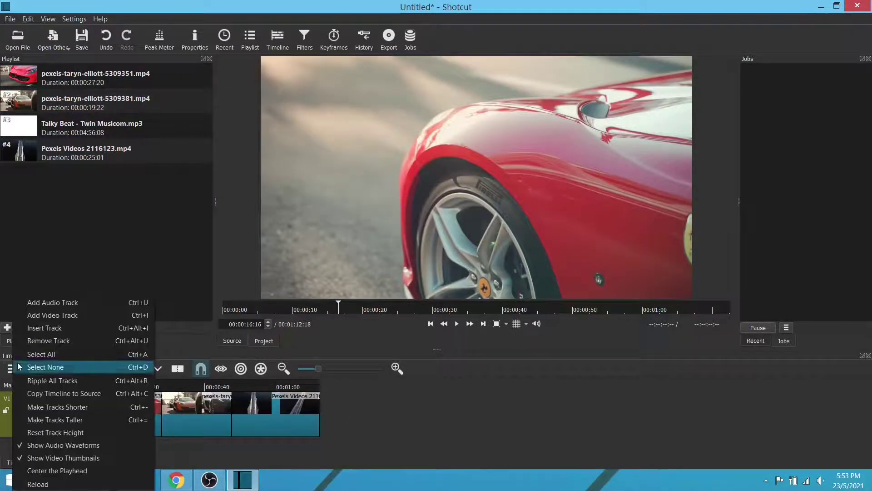
{"action": "left_click", "coordinate": [57, 303]}
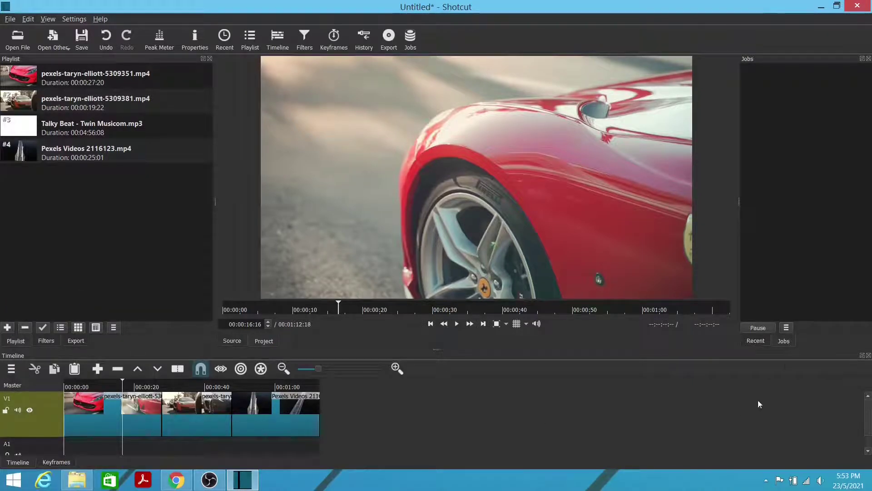
{"action": "left_click_drag", "start_coordinate": [436, 349], "coordinate": [436, 330]}
{"action": "left_click_drag", "start_coordinate": [23, 128], "coordinate": [252, 428]}
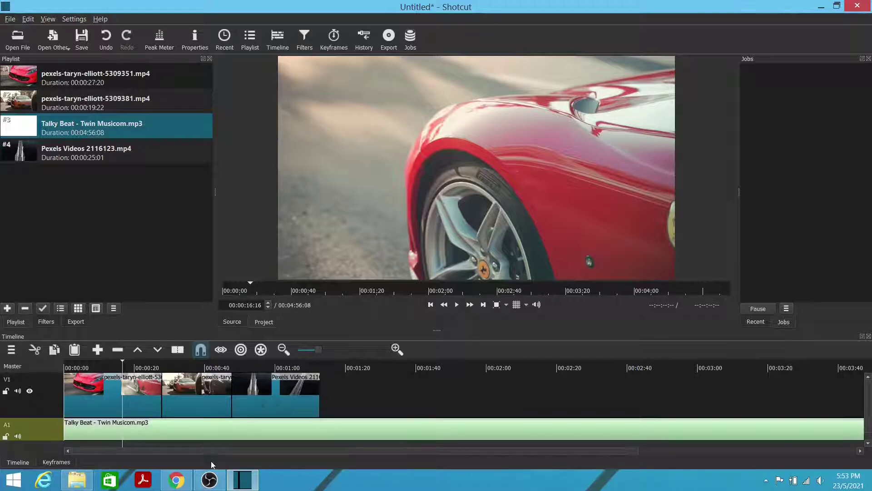
- Preview the project with its music from the beginning, and play a section of the orange sports car clip
{"action": "left_click", "coordinate": [431, 304]}
{"action": "left_click", "coordinate": [456, 305]}
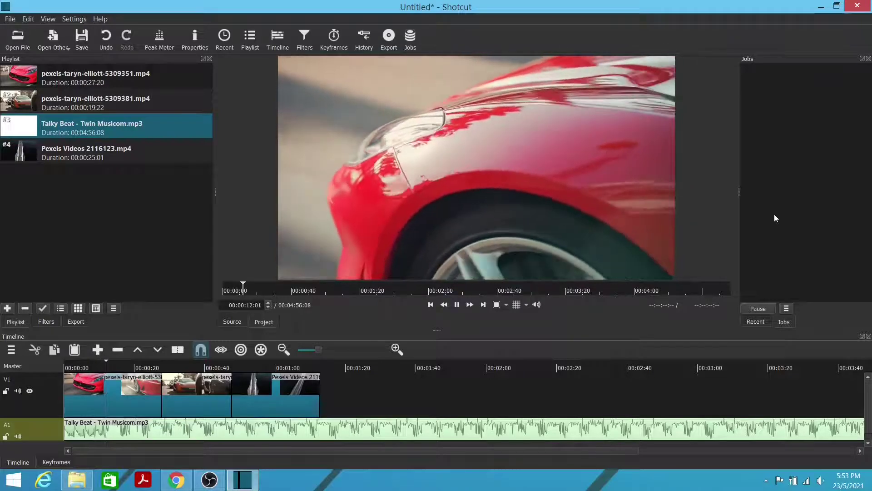
{"action": "left_click", "coordinate": [179, 443]}
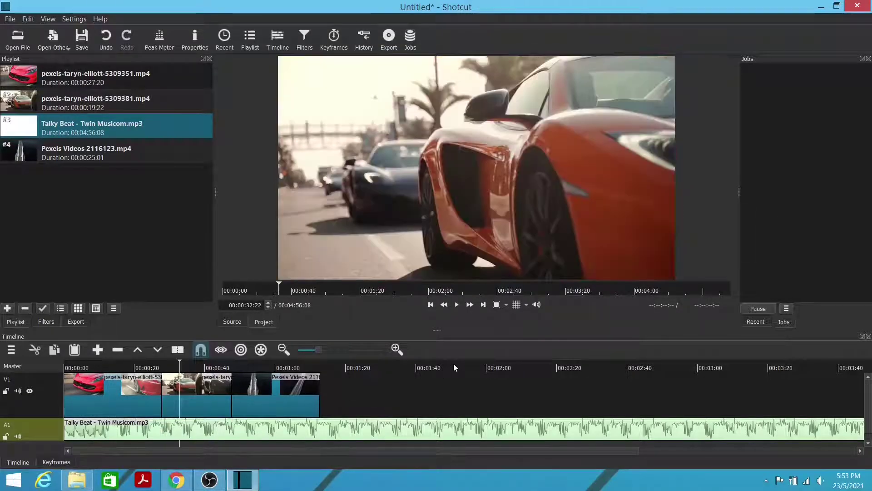
{"action": "left_click", "coordinate": [456, 305]}
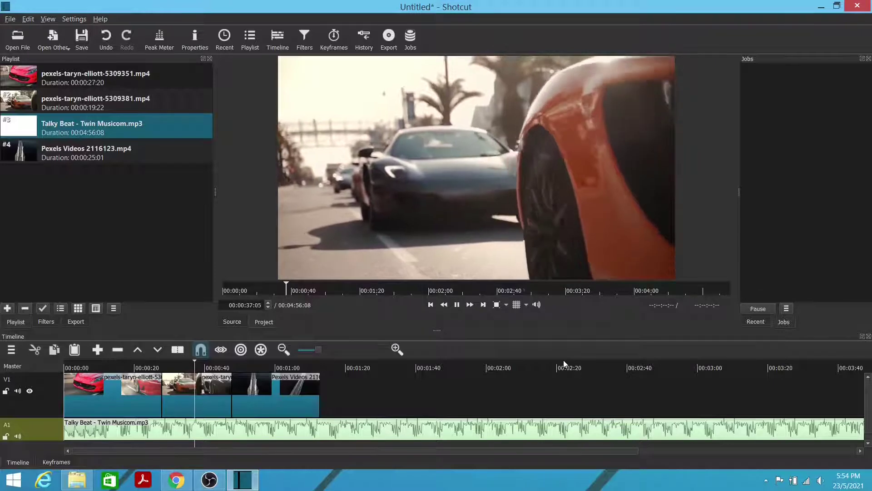
{"action": "left_click", "coordinate": [458, 307]}
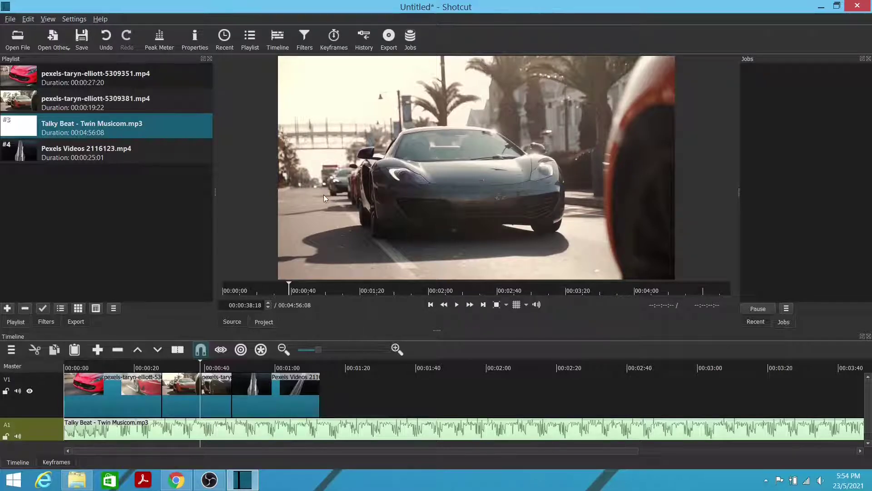
- Examine the list of favorite filters available for the Pexels Videos 2116123 clip on the video track
{"action": "left_click", "coordinate": [45, 325]}
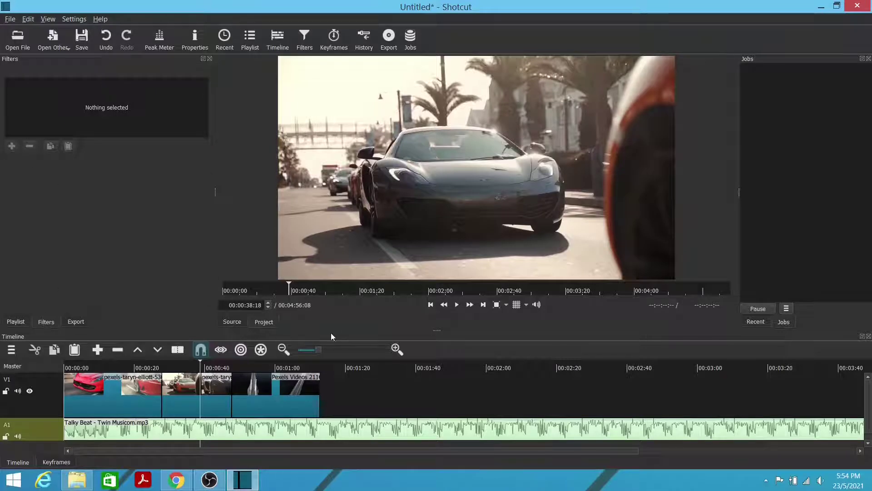
{"action": "left_click", "coordinate": [314, 402]}
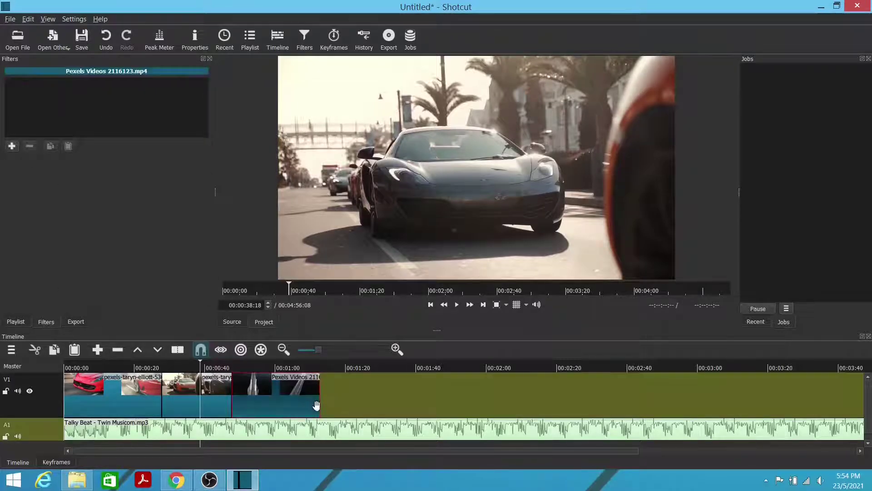
{"action": "left_click", "coordinate": [12, 146]}
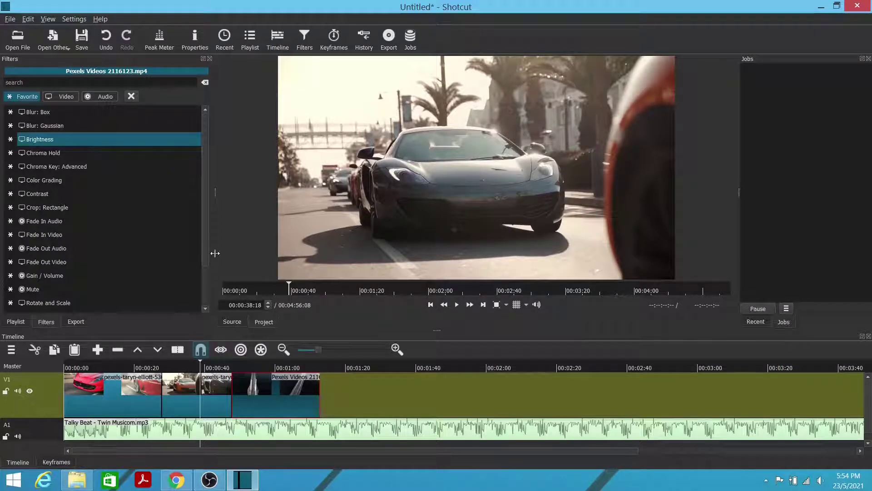
{"action": "left_click_drag", "start_coordinate": [207, 251], "coordinate": [206, 309]}
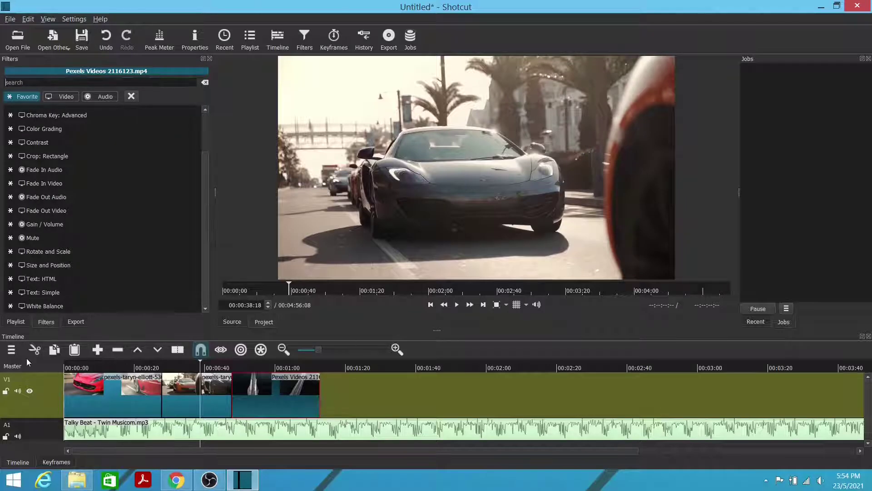
- Look over the export presets and the MP4 save dialog for the timeline, closing it without exporting
{"action": "left_click", "coordinate": [76, 322]}
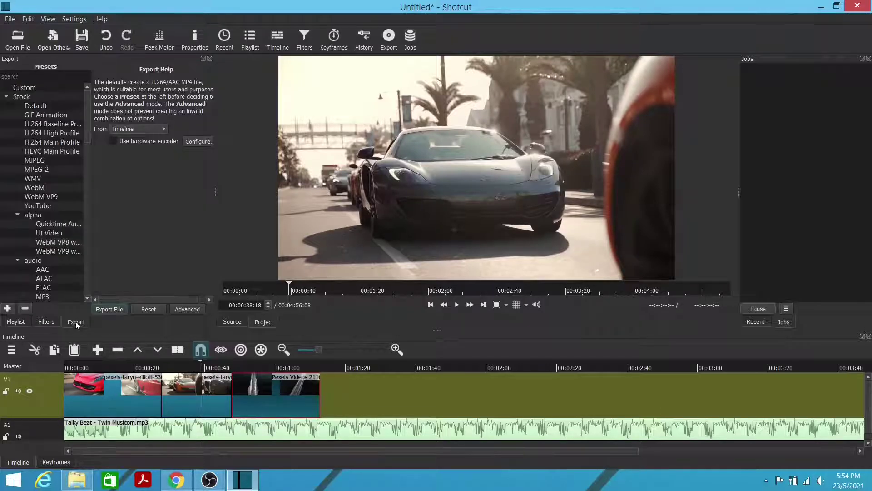
{"action": "left_click", "coordinate": [111, 309]}
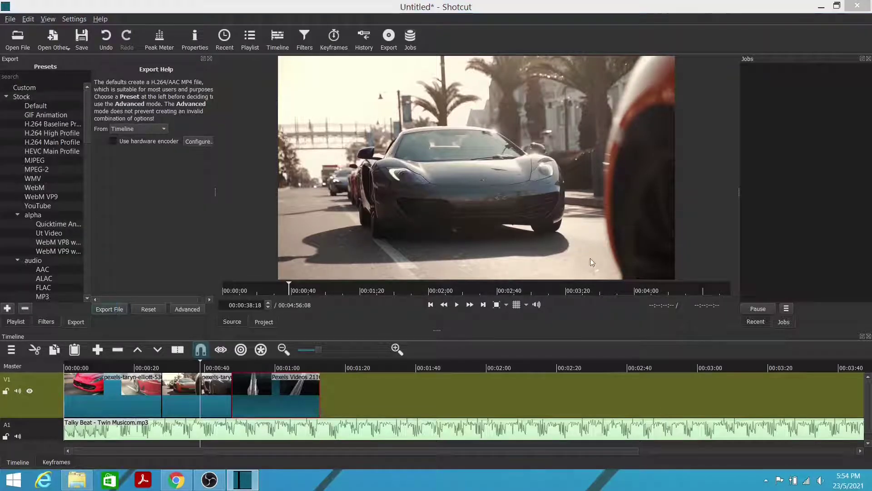
{"action": "left_click_drag", "start_coordinate": [348, 142], "coordinate": [345, 112]}
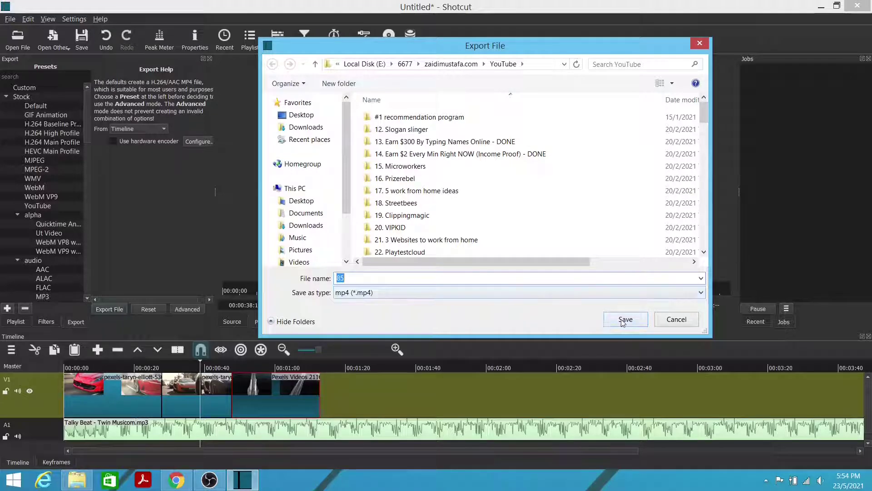
{"action": "left_click", "coordinate": [700, 43]}
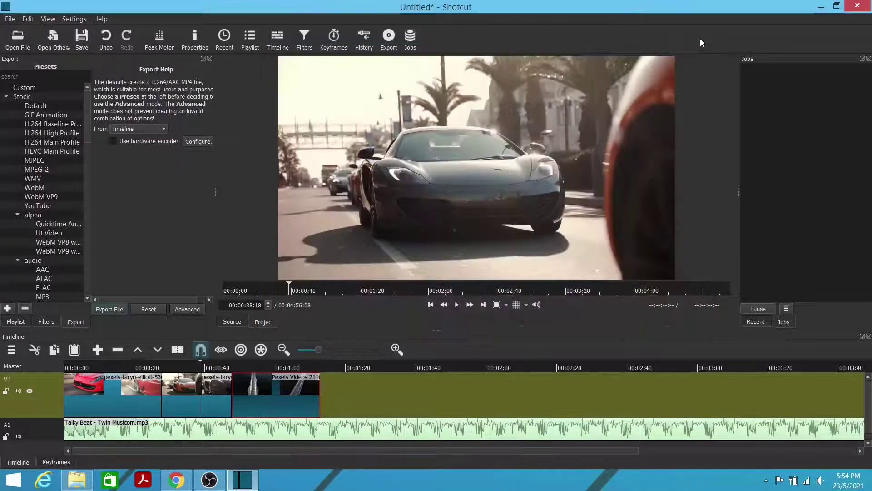
- Minimize the video editor, switch to Chrome, and open the Canva website in place of the downloads page
{"action": "left_click", "coordinate": [822, 7]}
{"action": "left_click", "coordinate": [611, 55]}
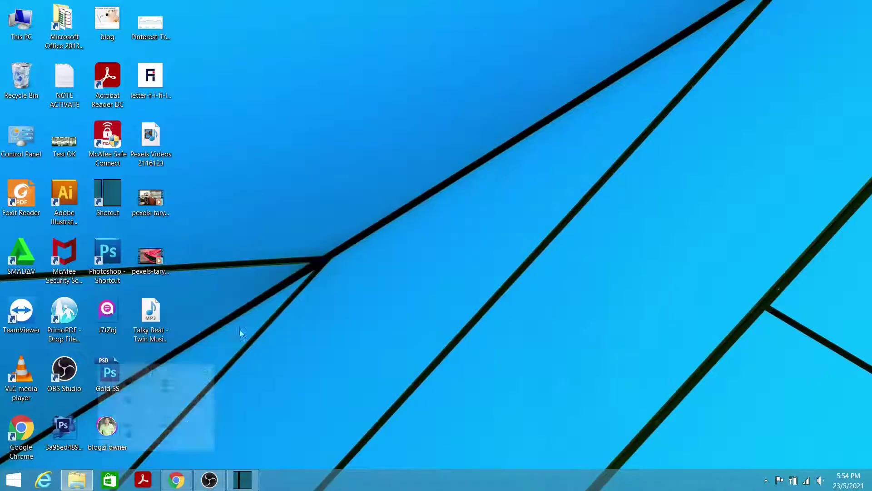
{"action": "left_click", "coordinate": [175, 478]}
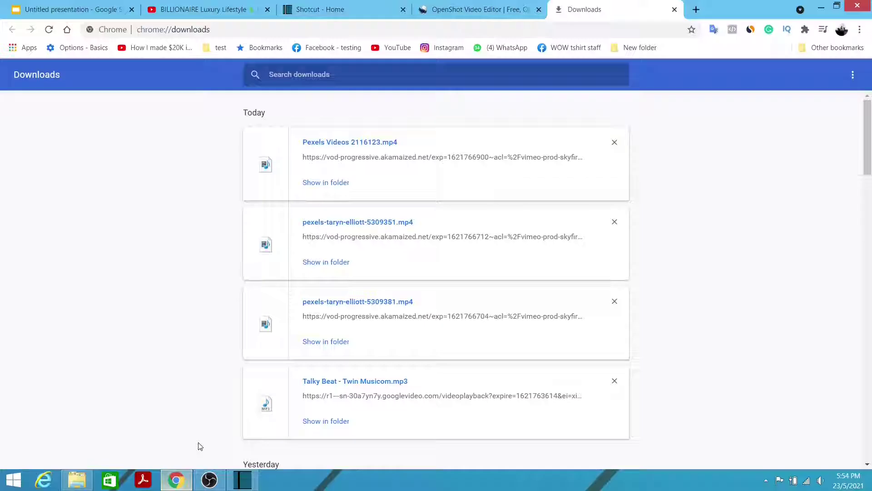
{"action": "left_click", "coordinate": [560, 29]}
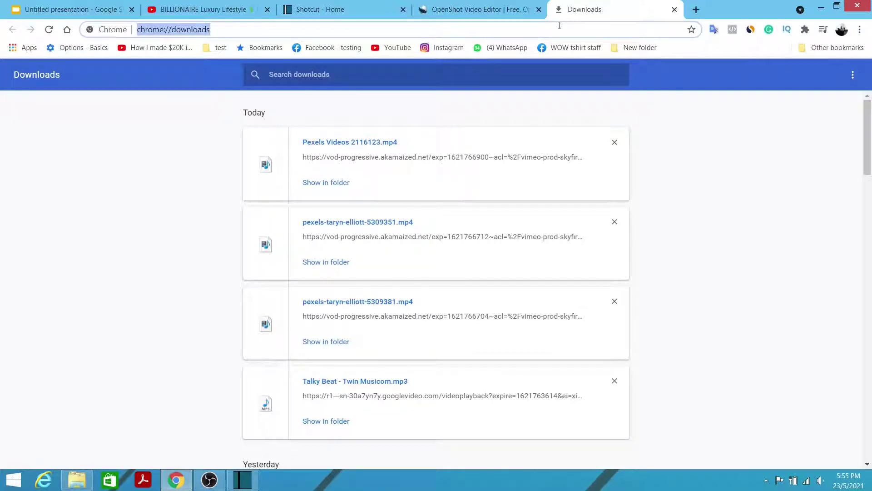
{"action": "type", "text": "canva"}
{"action": "key", "text": "Return"}
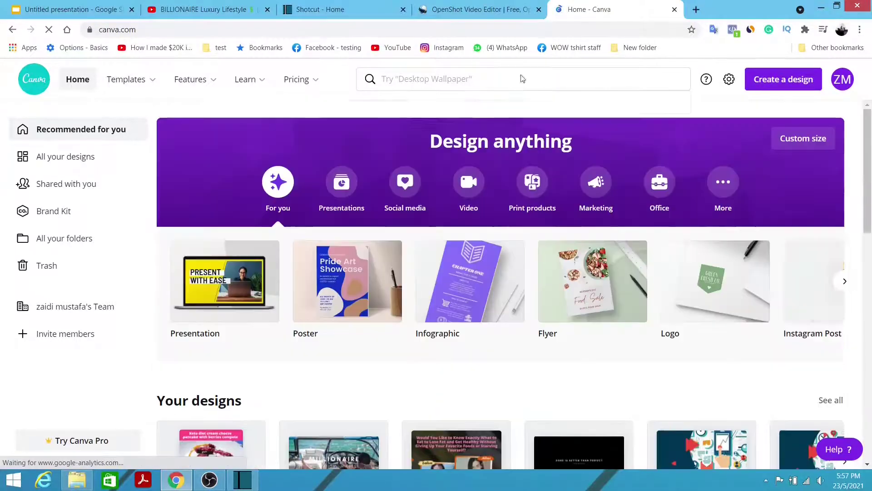
- Search Canva for "youtube thumbnail" and browse the thumbnail templates
{"action": "left_click", "coordinate": [514, 79]}
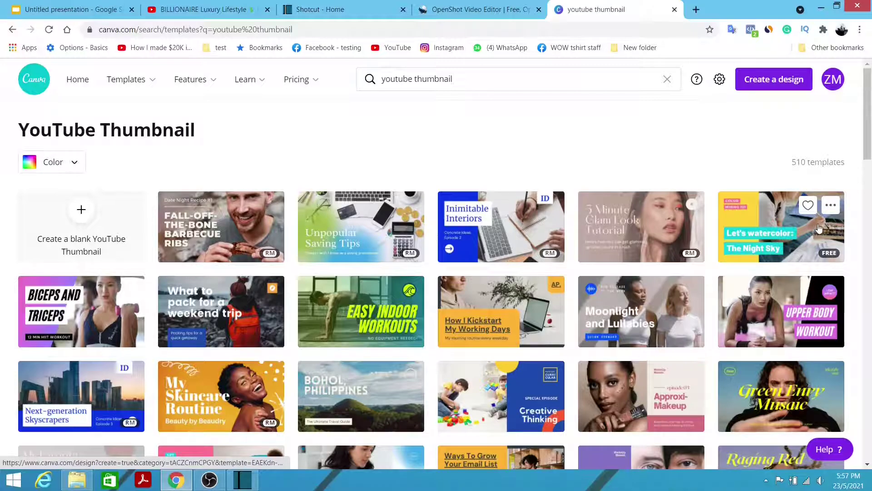
{"action": "scroll", "coordinate": [820, 227], "scroll_direction": "down", "scroll_amount": 2}
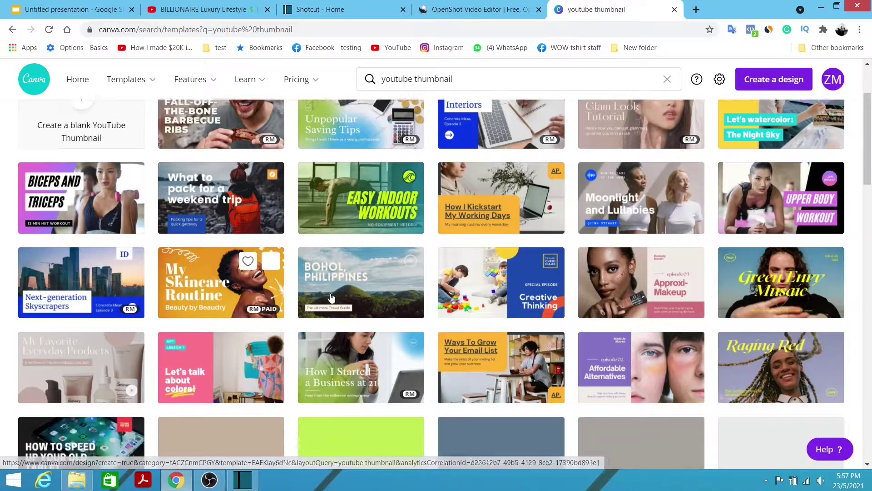
{"action": "scroll", "coordinate": [331, 298], "scroll_direction": "up", "scroll_amount": 2}
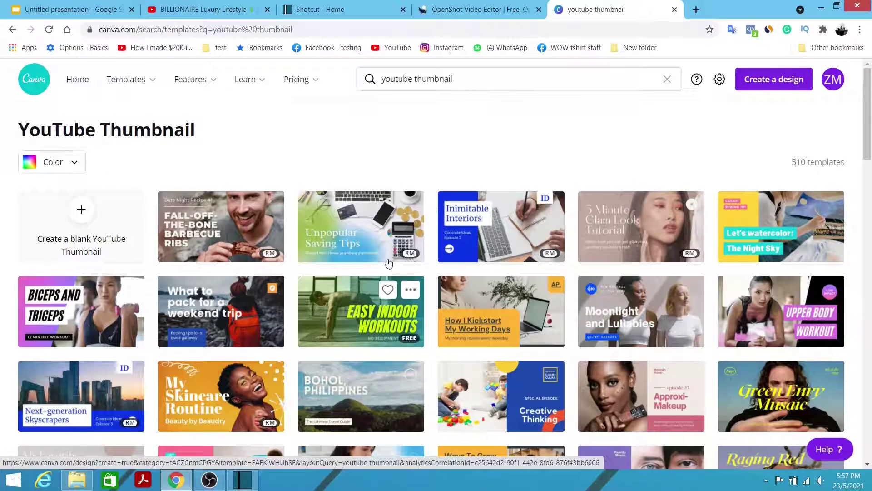
{"action": "scroll", "coordinate": [387, 266], "scroll_direction": "down", "scroll_amount": 1}
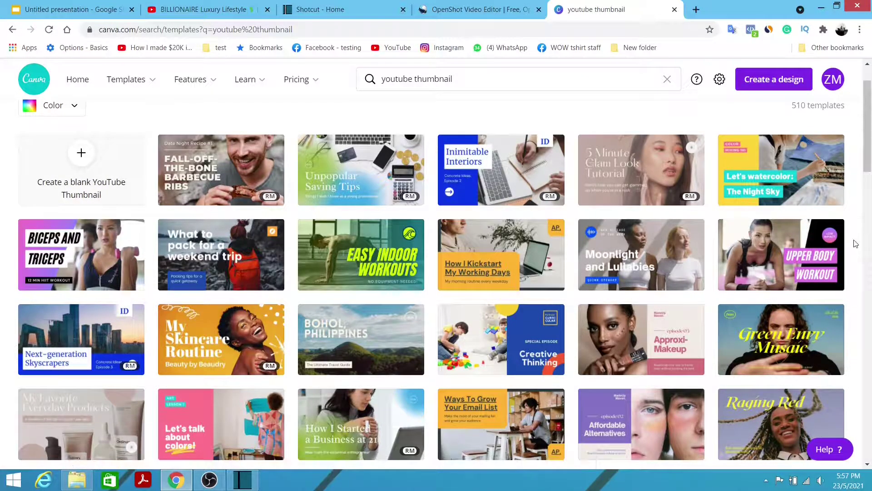
{"action": "scroll", "coordinate": [856, 244], "scroll_direction": "down", "scroll_amount": 2}
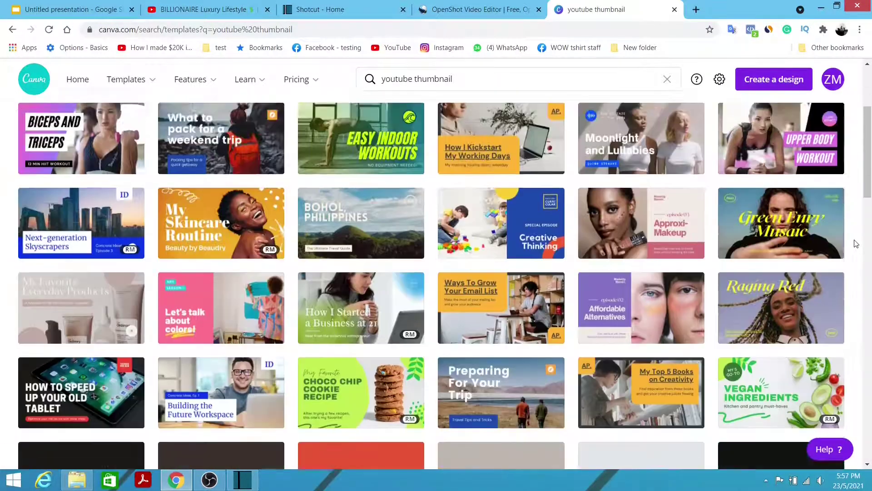
{"action": "scroll", "coordinate": [856, 244], "scroll_direction": "up", "scroll_amount": 3}
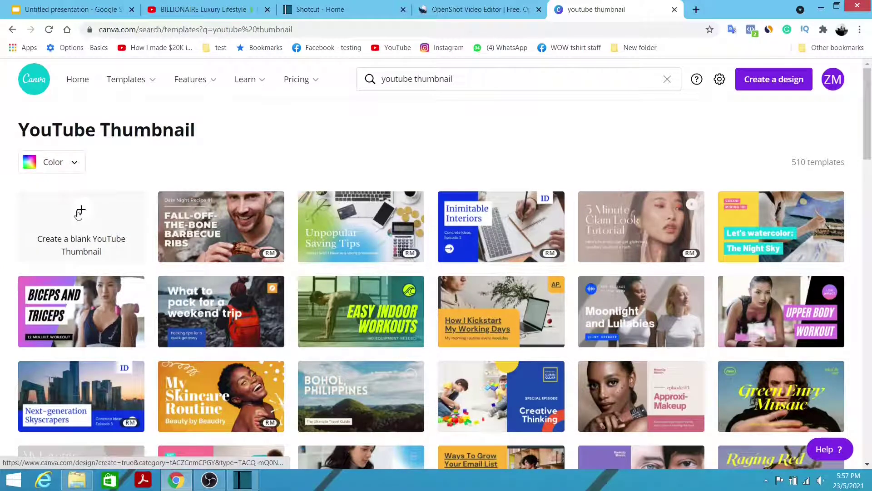